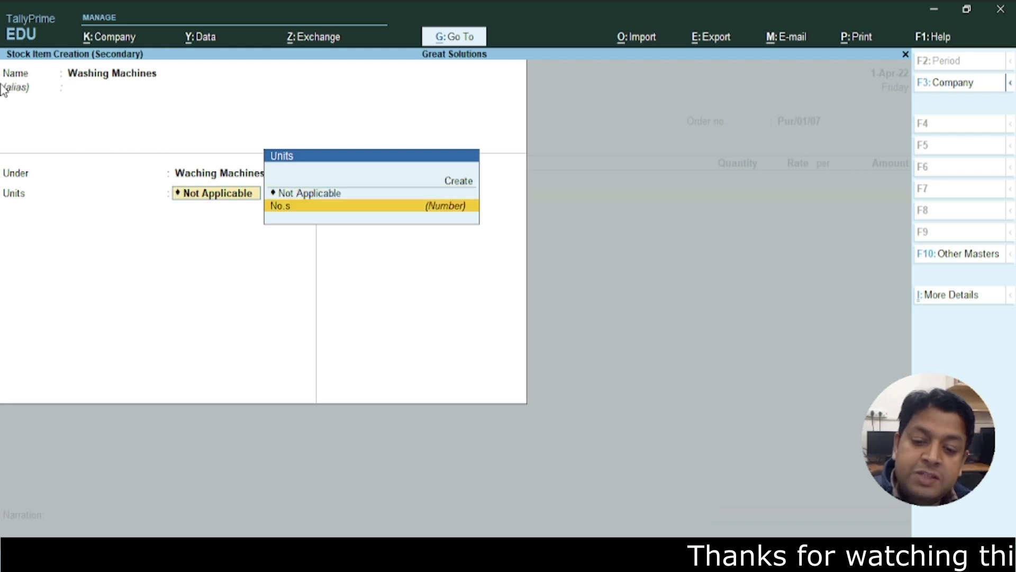
Set the Washing Machines stock item's unit to No.s and save the item with the duty rate left blank.
key(Return)
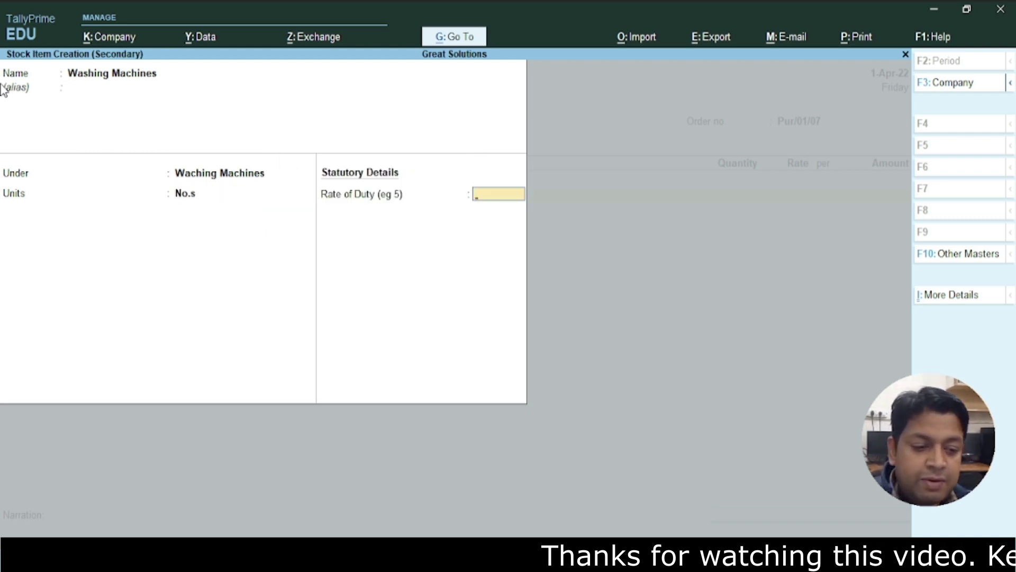
key(ctrl+a)
key(Return)
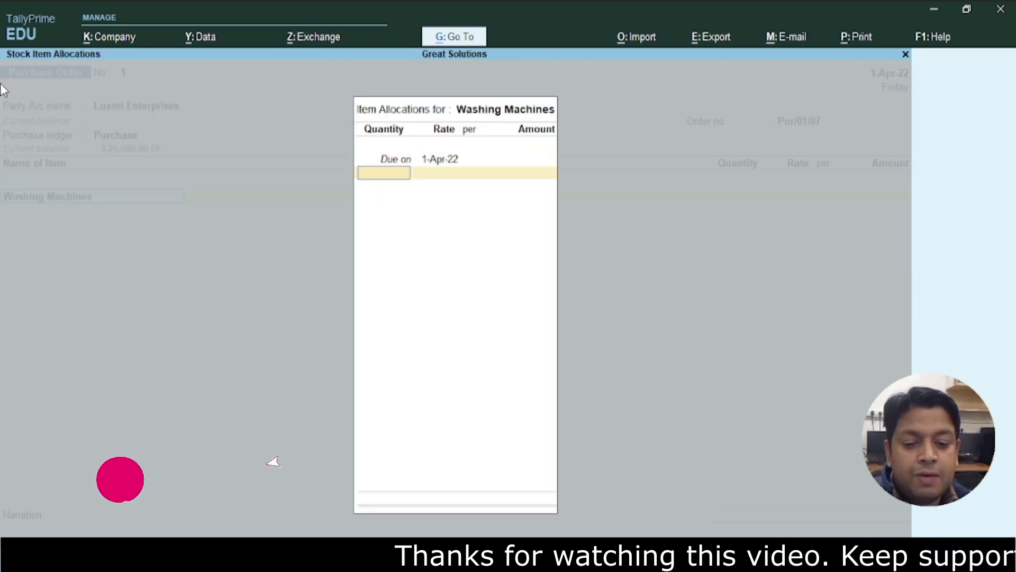
Allocate 50 No.s of Washing Machines at a rate of 17,000 in the purchase order and complete the item line.
text(50 No.s)
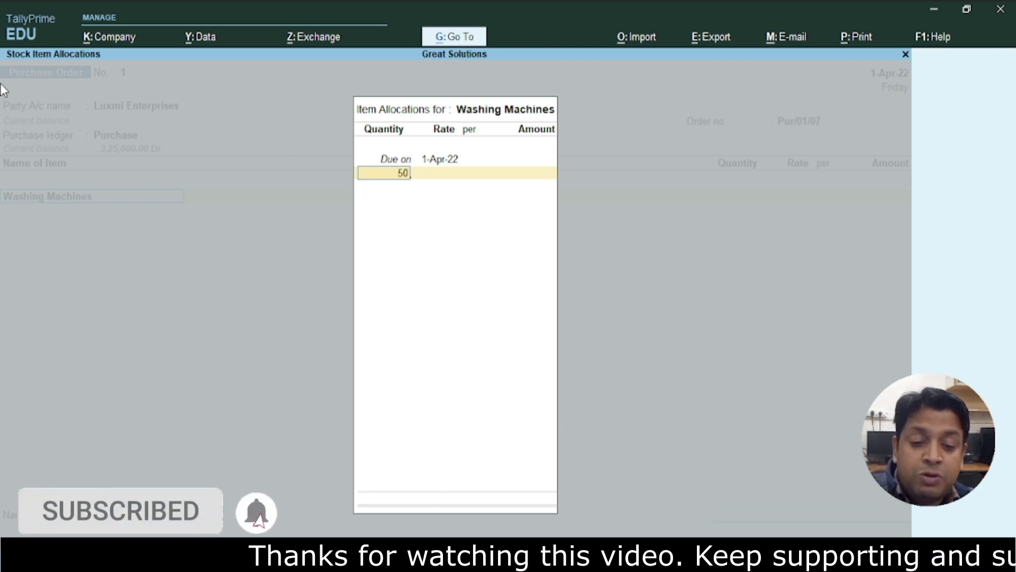
key(Return)
text(17,000)
key(Return)
key(Return)
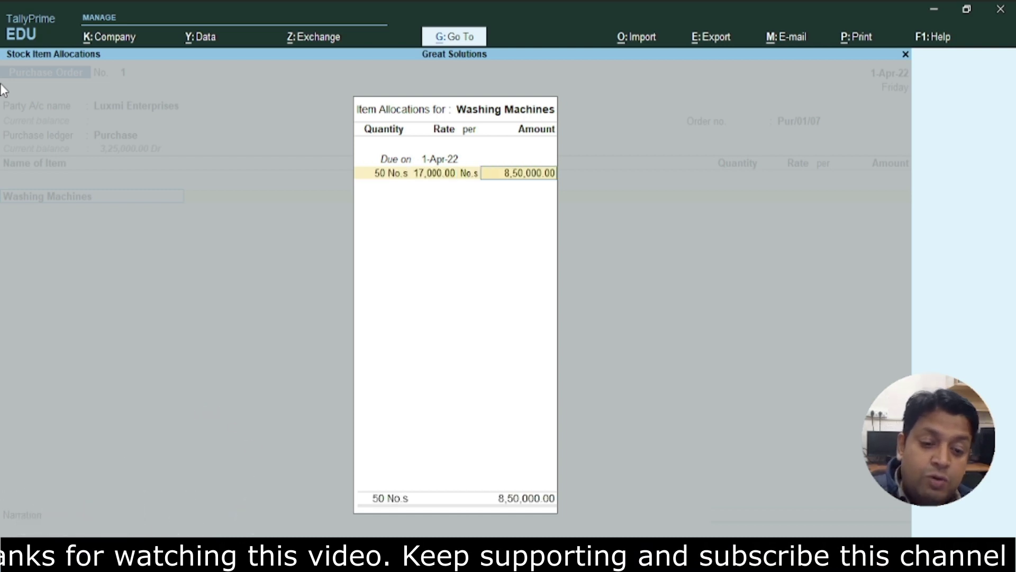
key(Return)
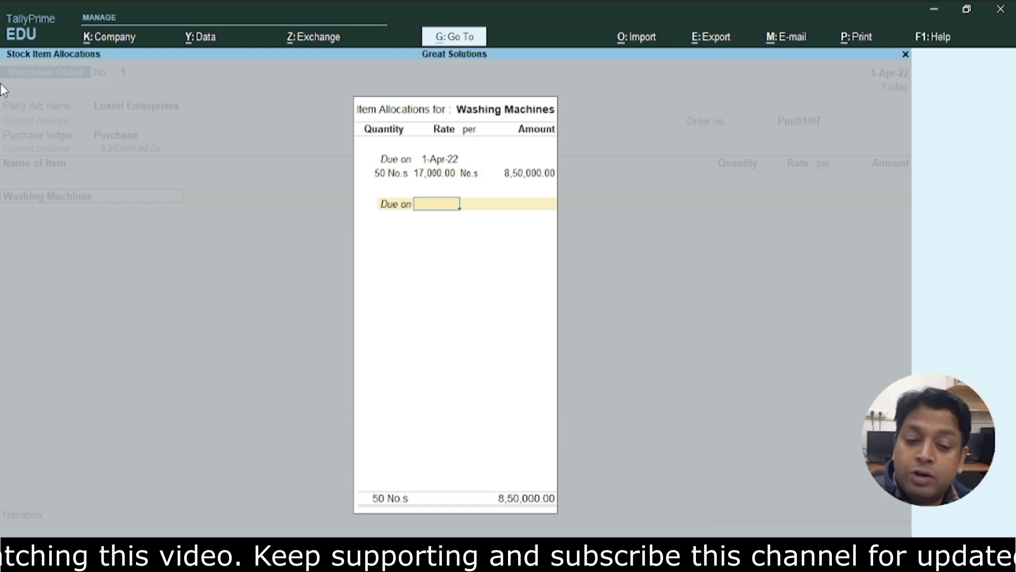
key(Return)
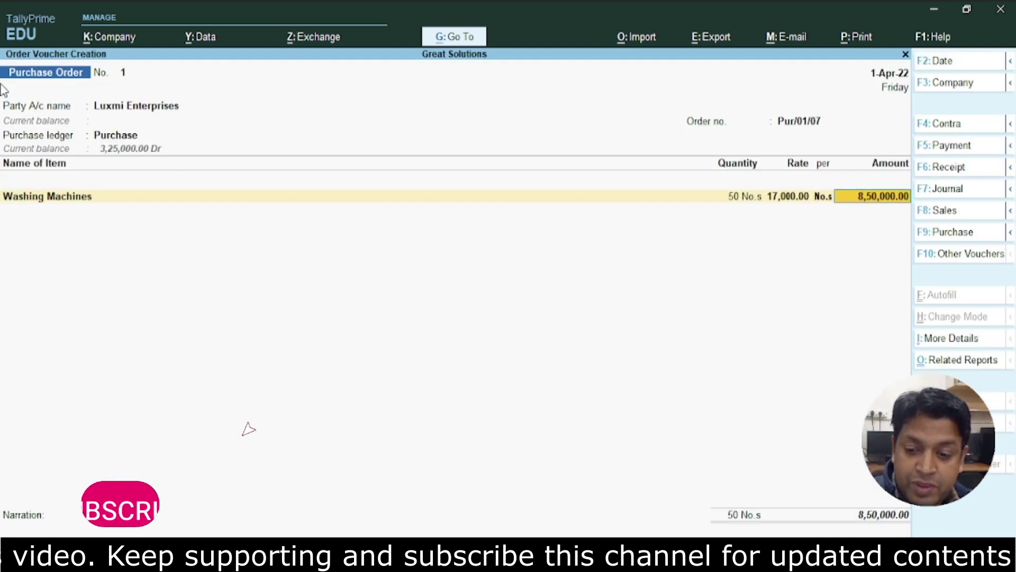
key(Return)
key(Return)
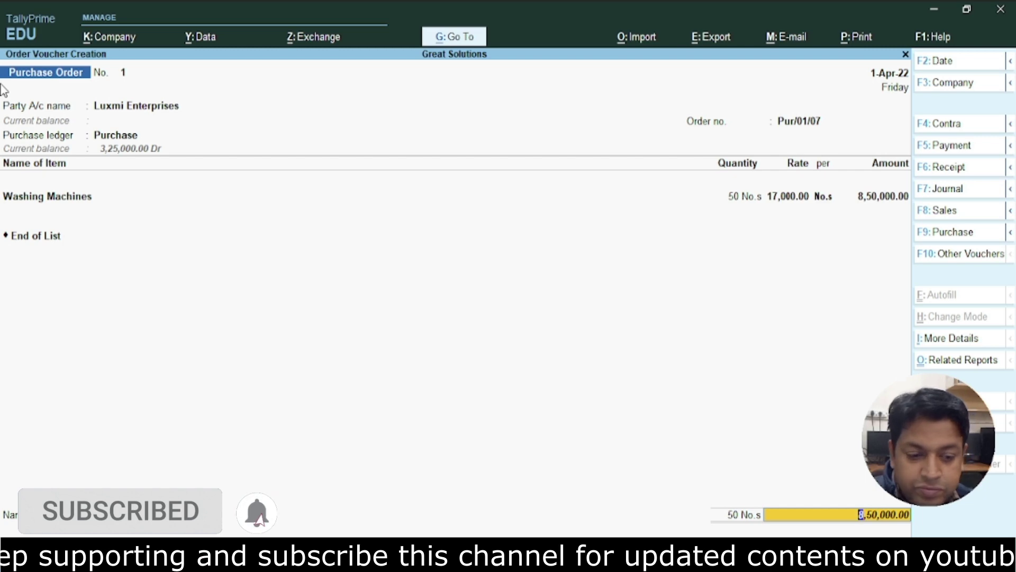
key(BackSpace)
key(Return)
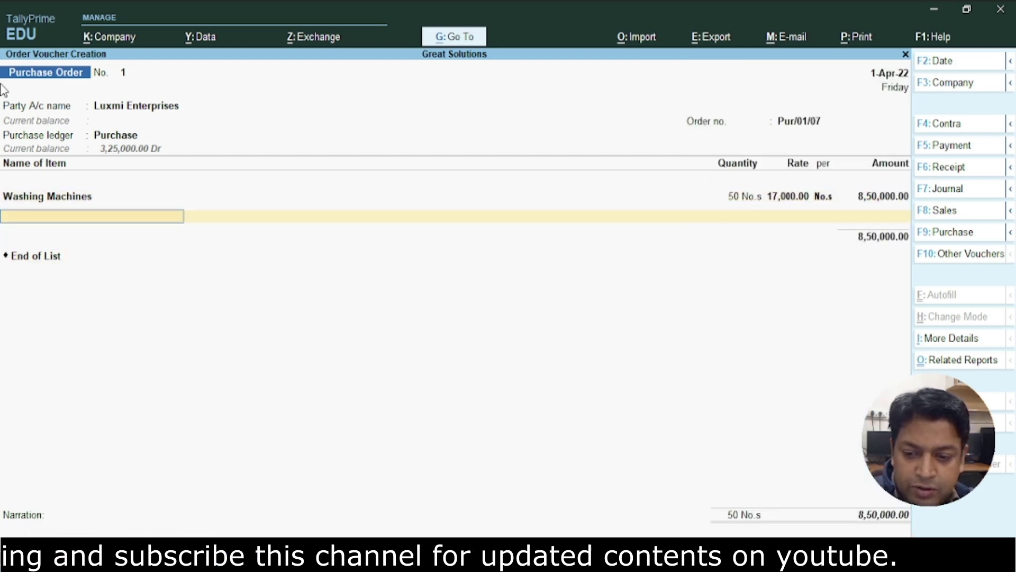
Create the stock item "Refirgrator 250 Lt" under Primary with No.s as its unit and no duty rate.
key(alt+c)
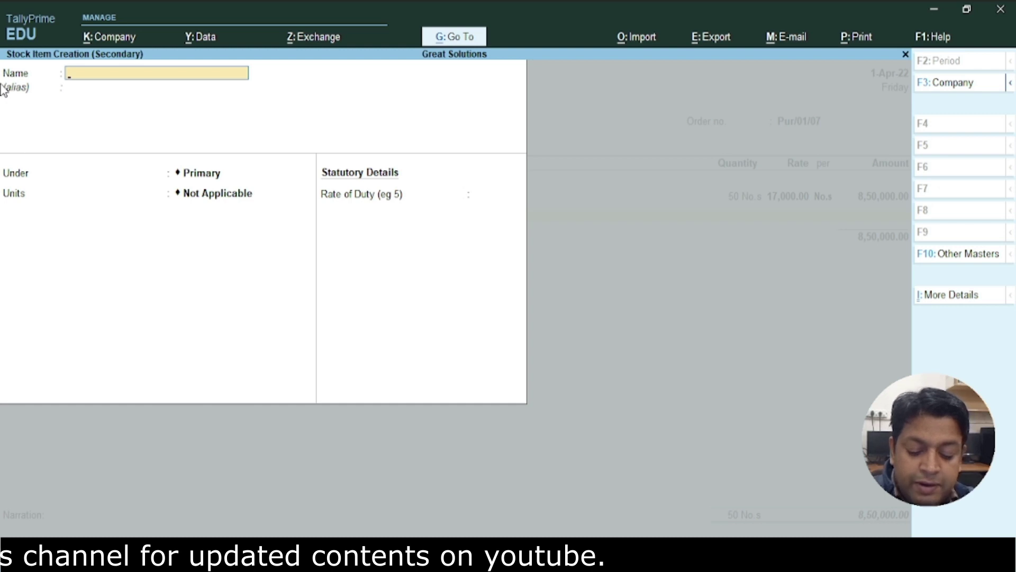
text(Refirg)
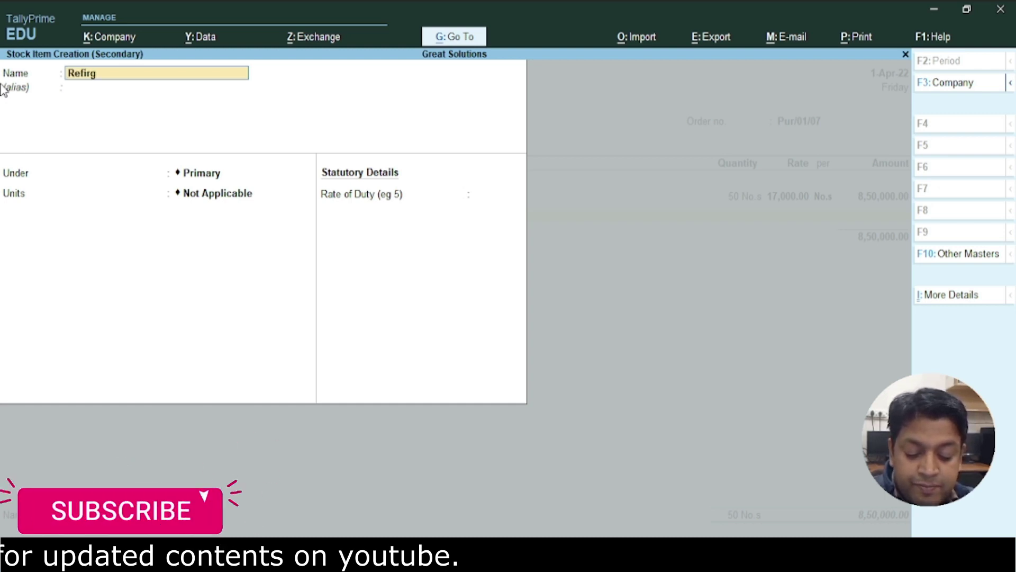
text(rator)
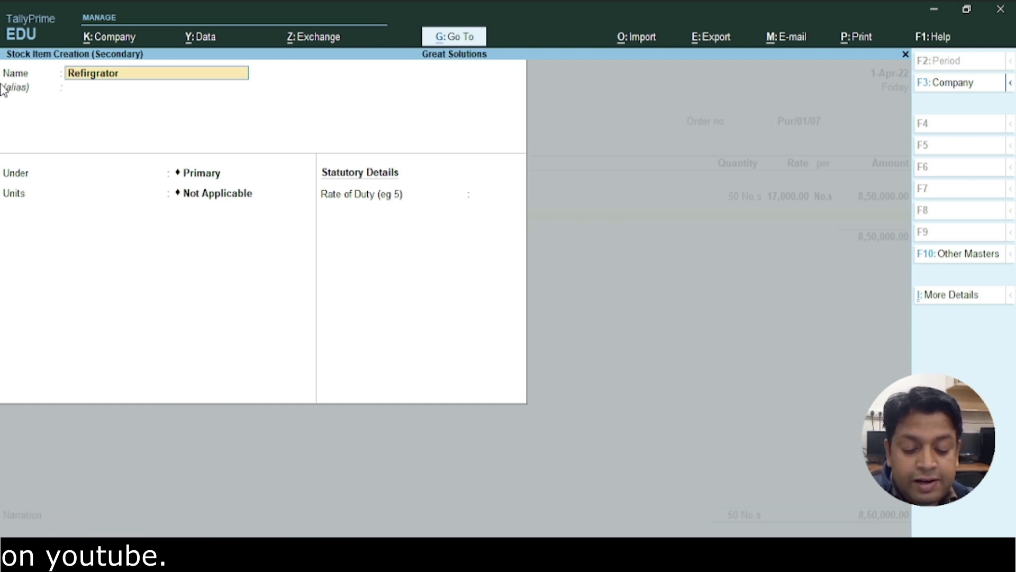
text( 250 Lt)
key(Return)
key(Return)
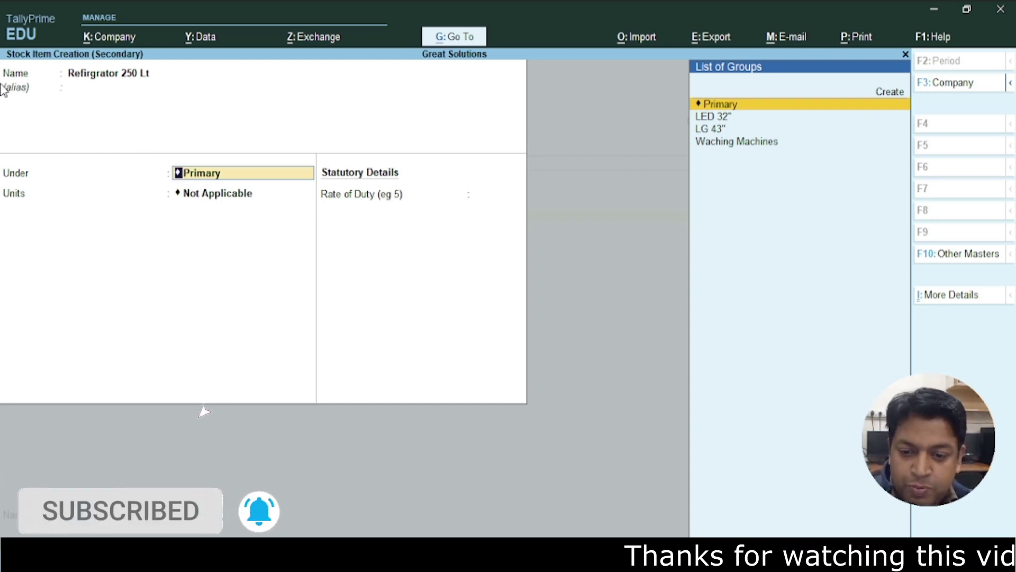
key(Return)
key(Down)
key(Return)
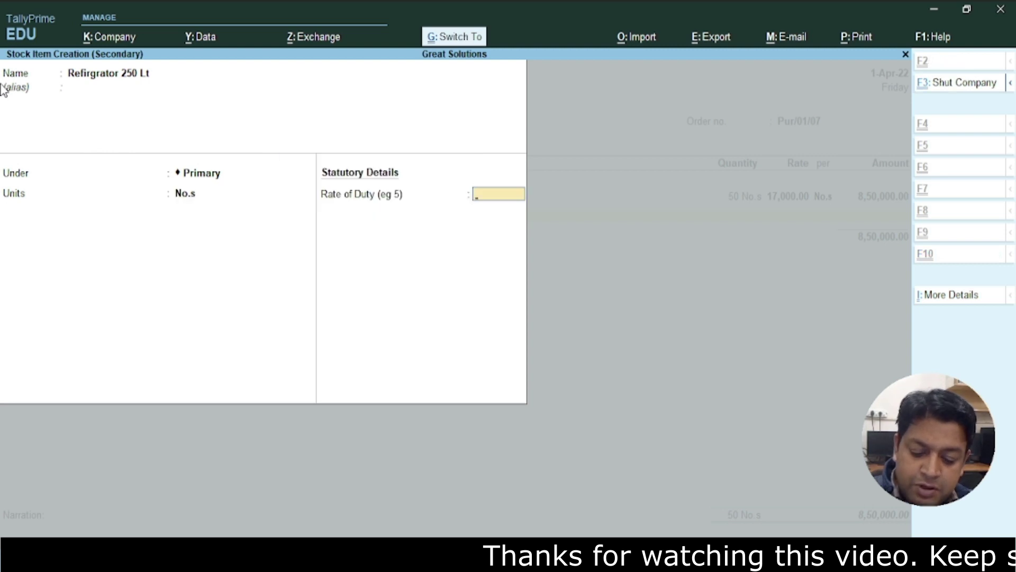
key(Return)
key(Return)
Allocate 10 No.s of Refirgrator 250 Lt at a rate of 35000 and finish the purchase order's item list.
text(10)
key(Return)
text(35000)
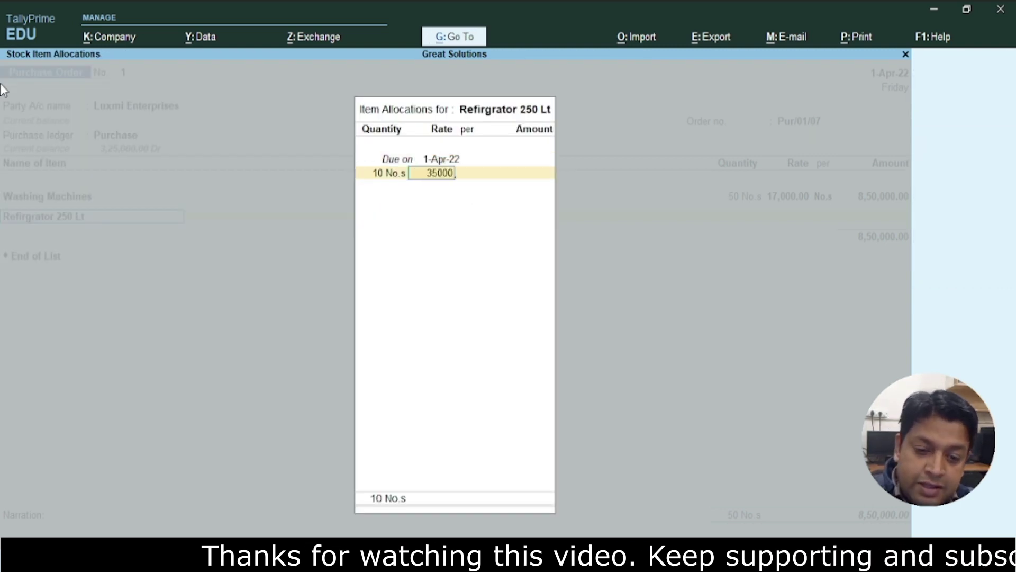
key(Return)
key(Return)
key(Return)
key(Return)
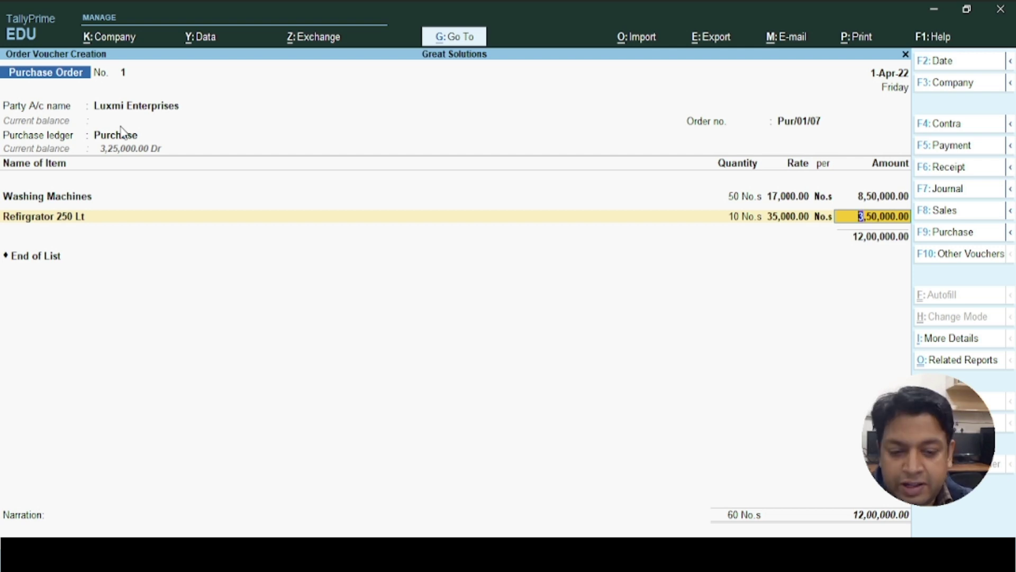
key(Return)
key(Return)
key(Return)
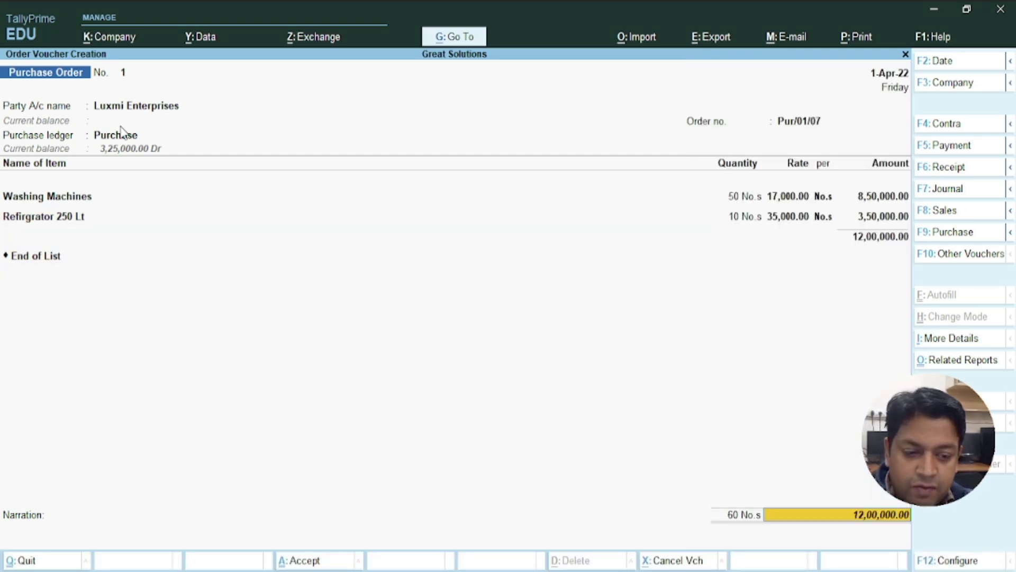
Enter "1. Payment would be done with in 10 days of the delivery." as the first line of the order's narration.
key(Return)
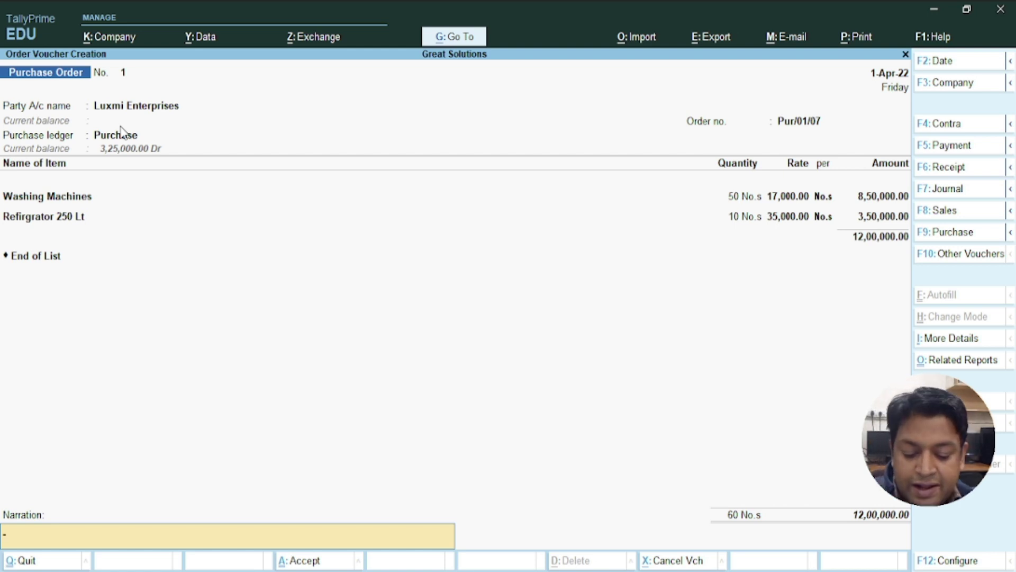
text(1)
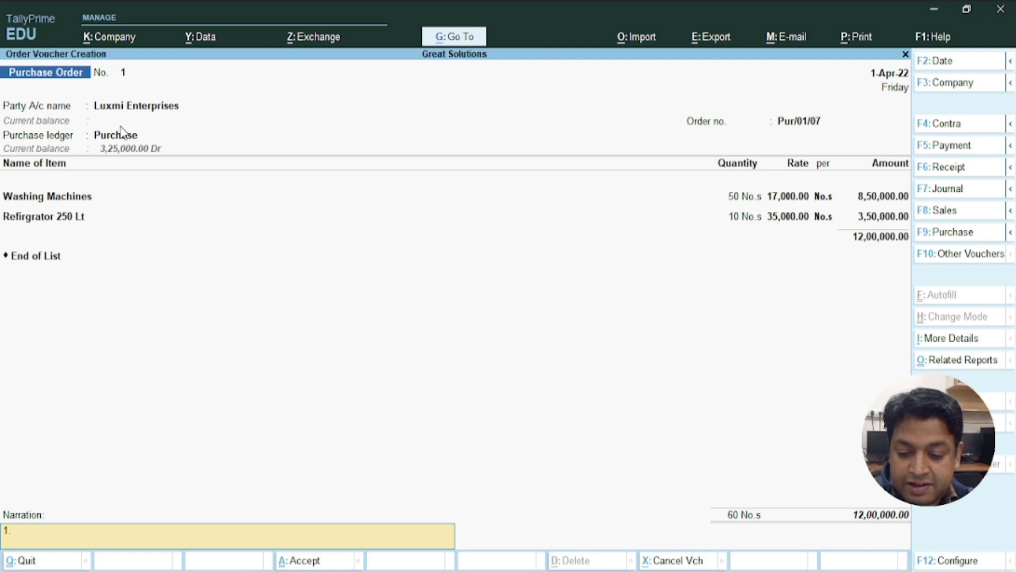
text(. P)
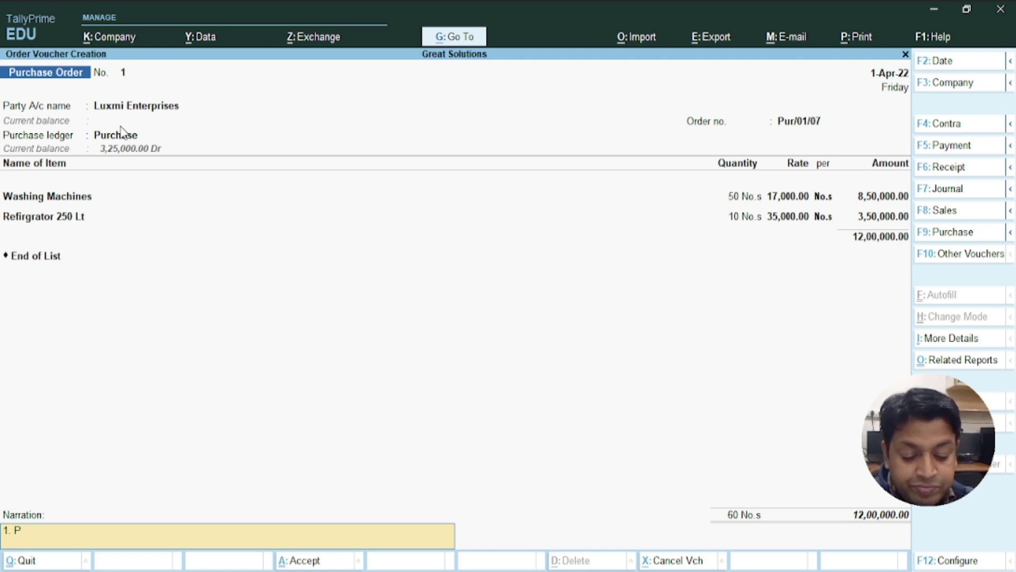
text(ayment would)
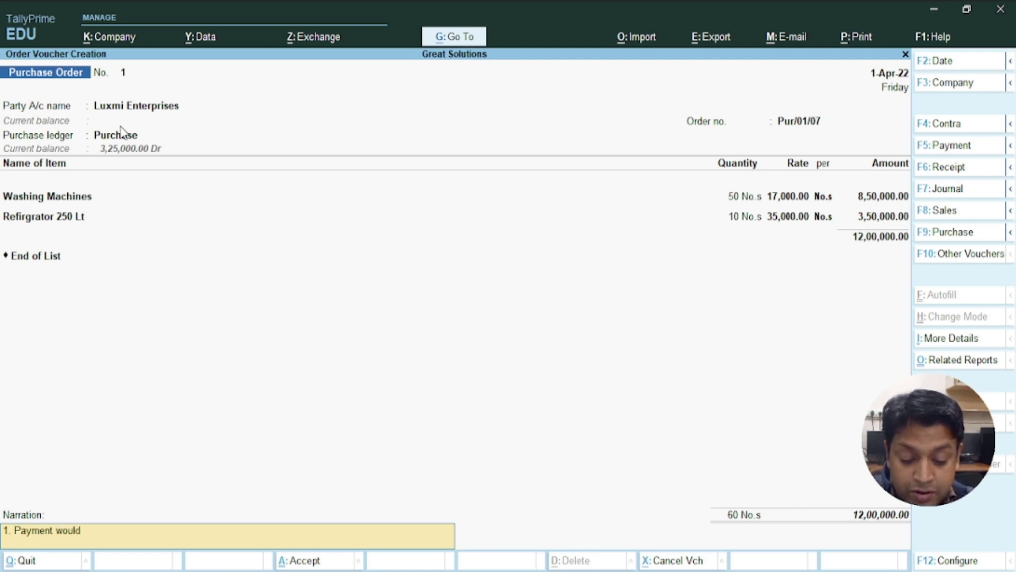
text( be done with)
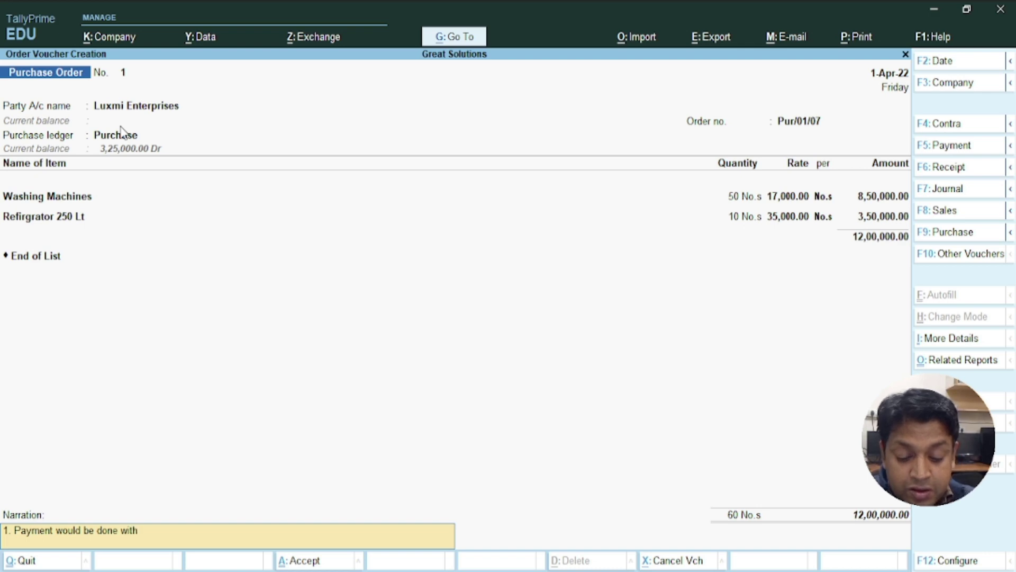
text( in 10 days of)
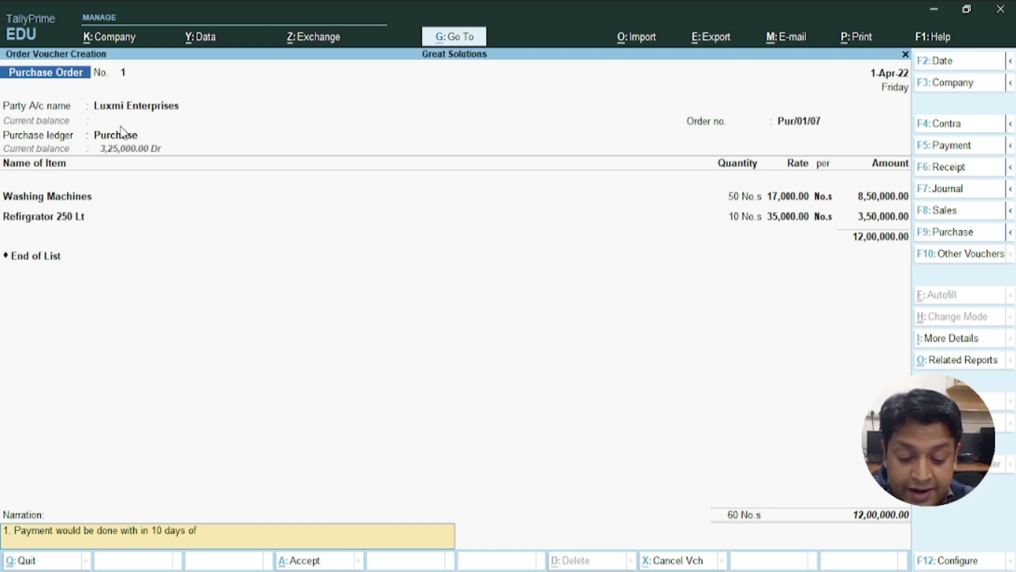
text( the delier)
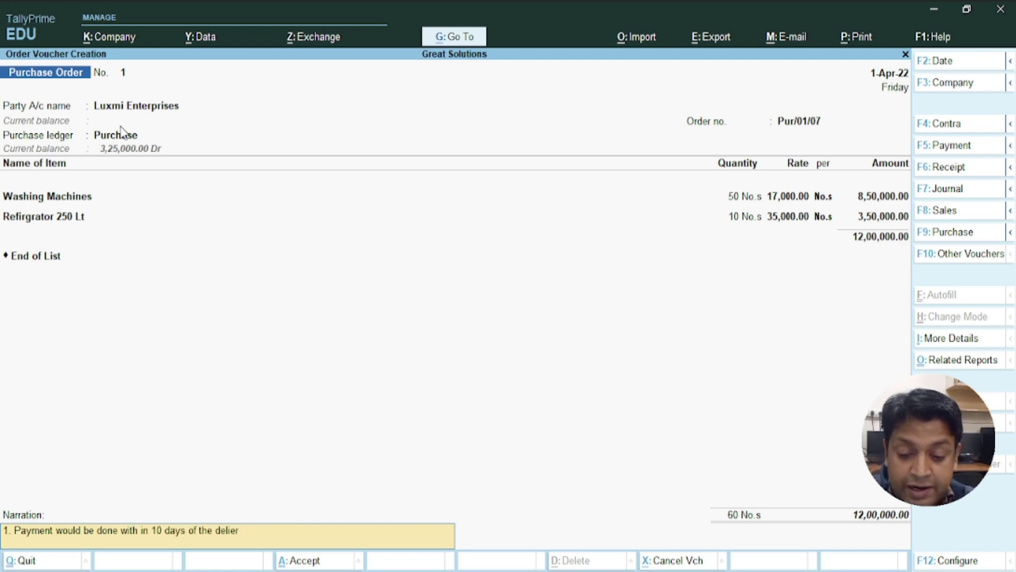
key(BackSpace)
key(BackSpace)
text(very.)
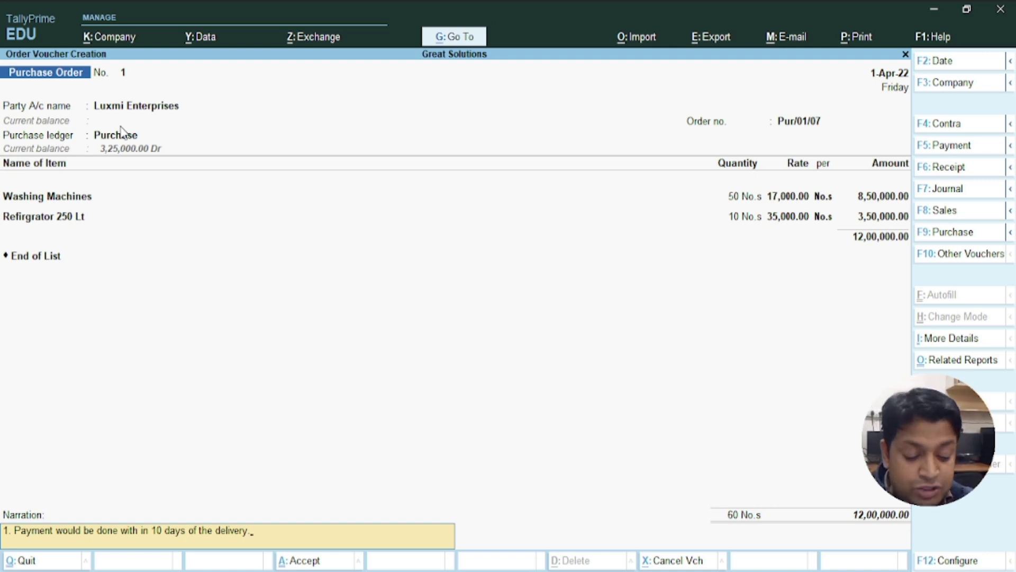
Add the second narration line "2. Warranty will be gven by you only.", then save the purchase order and leave voucher entry.
key(ctrl+Return)
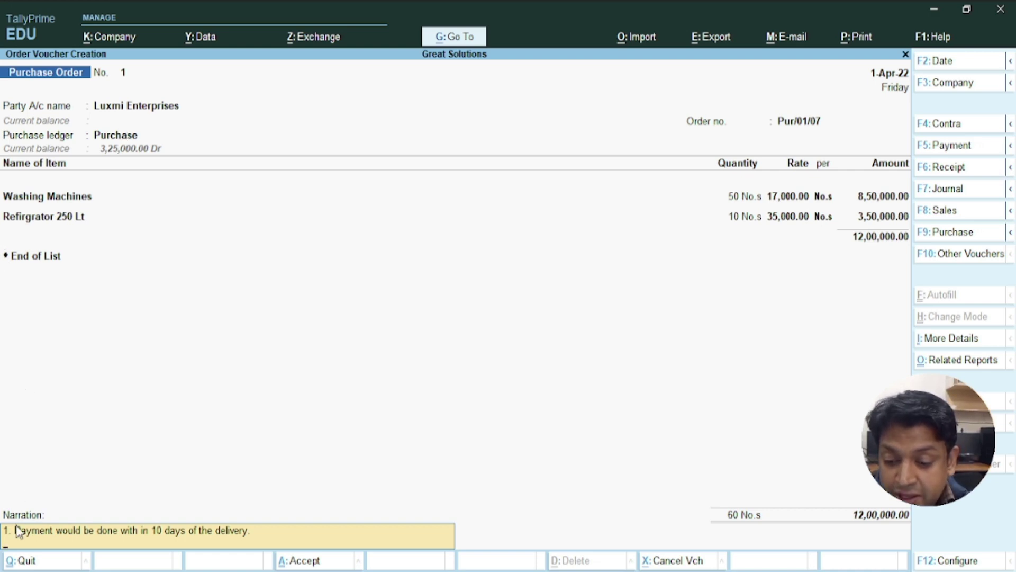
text(2)
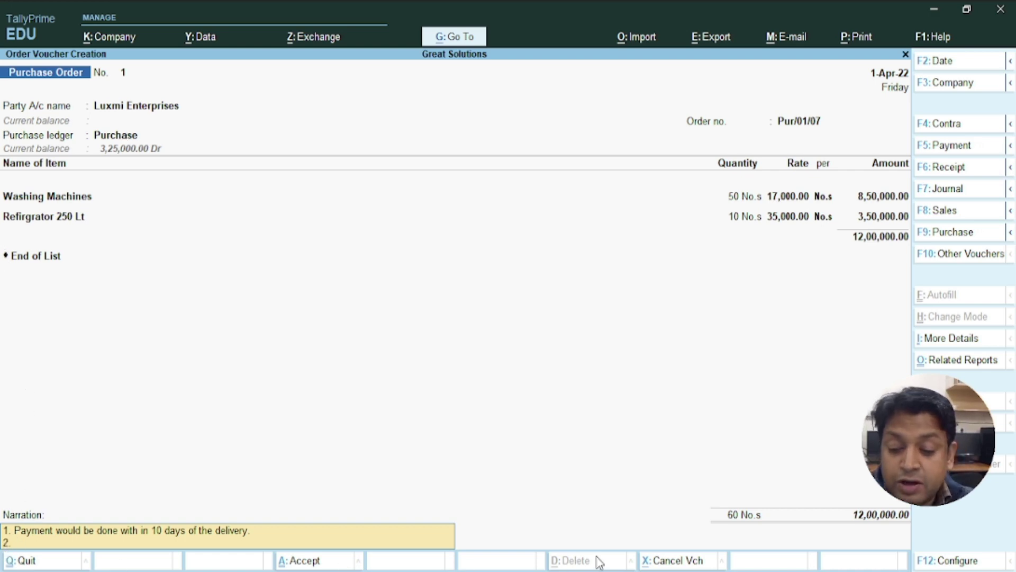
text(. Warranty il)
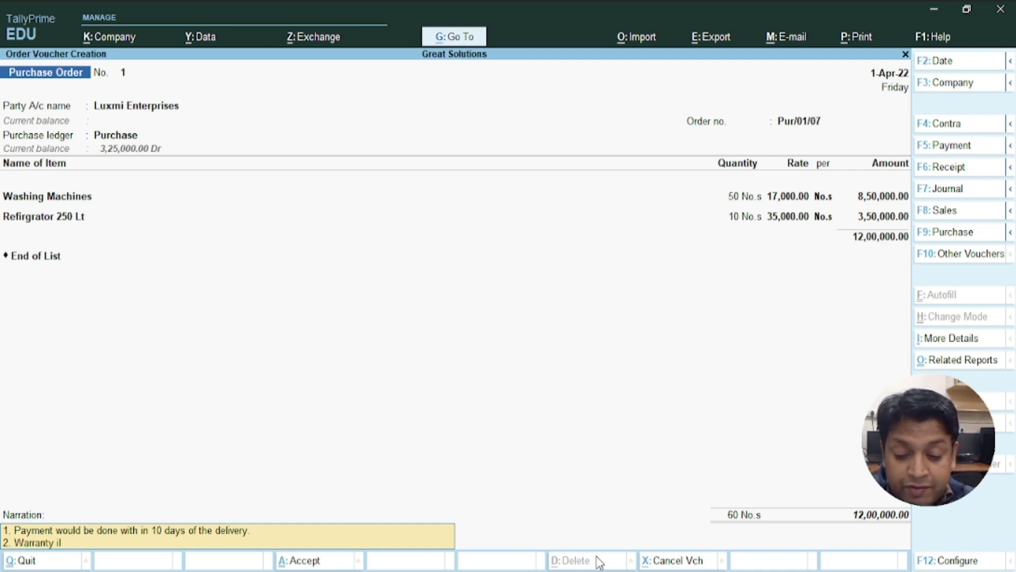
key(BackSpace)
key(BackSpace)
key(BackSpace)
text(will)
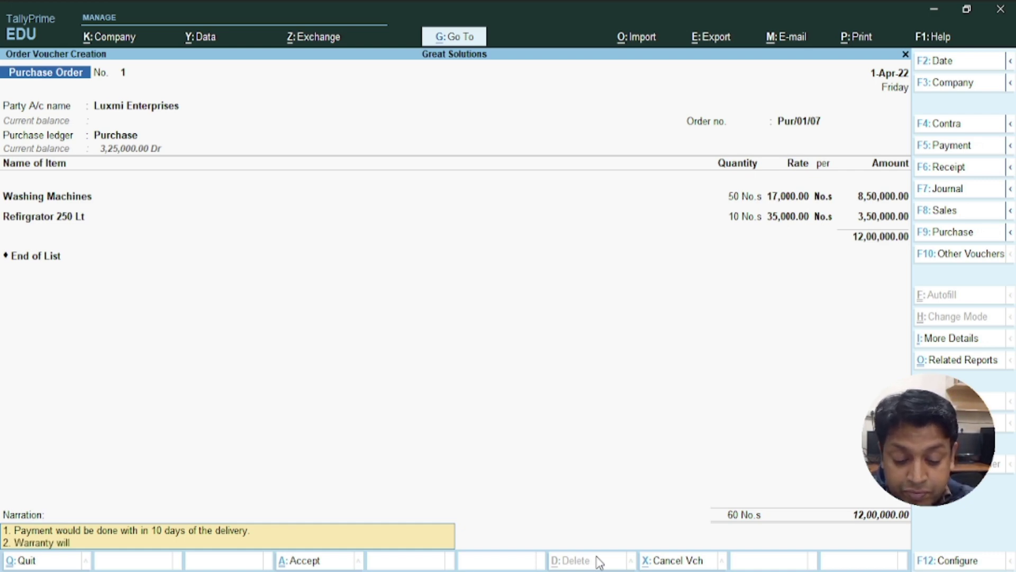
text( be gven b ythe)
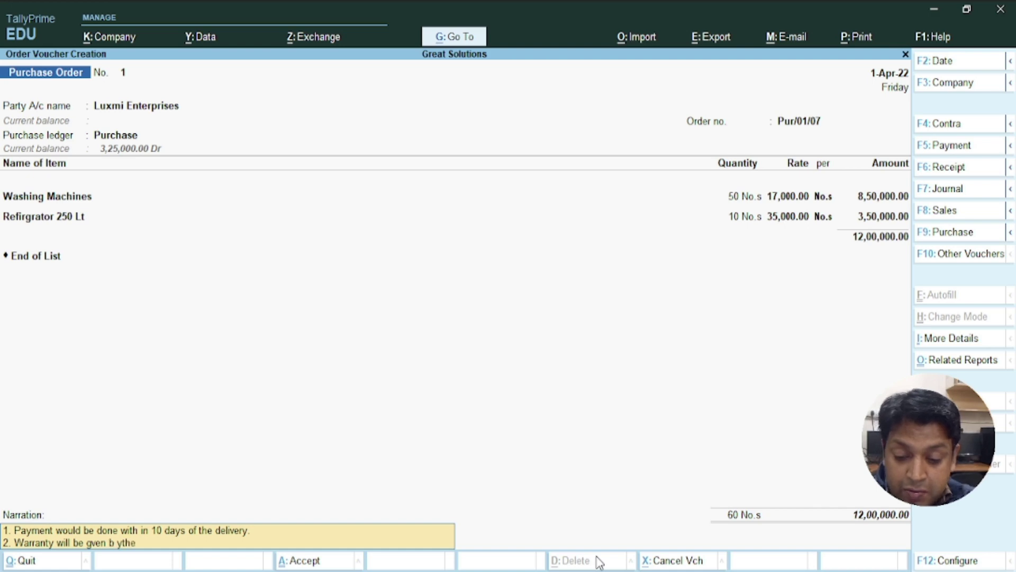
key(BackSpace)
key(BackSpace)
key(BackSpace)
key(BackSpace)
text(y you only)
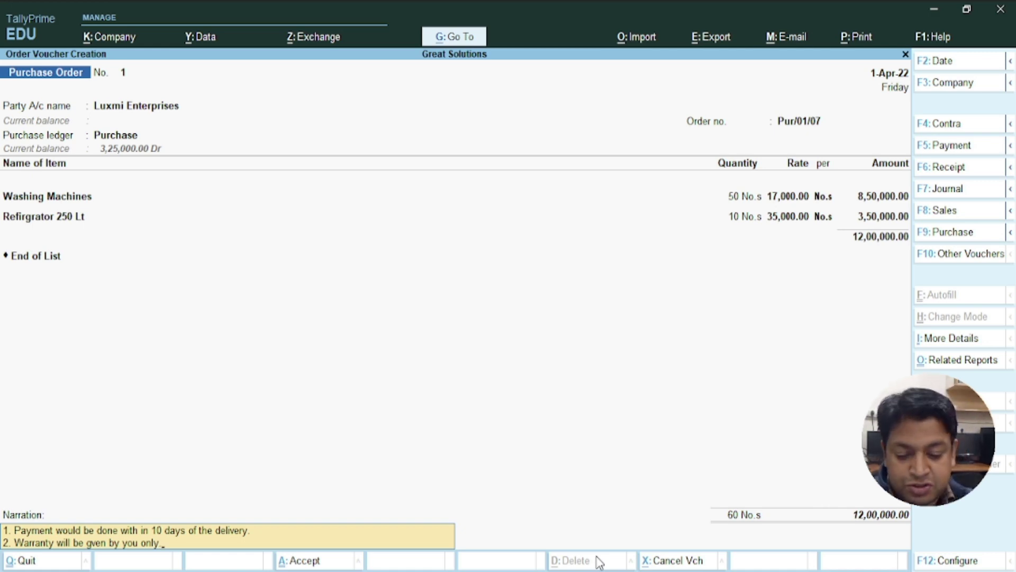
text(.)
key(ctrl+a)
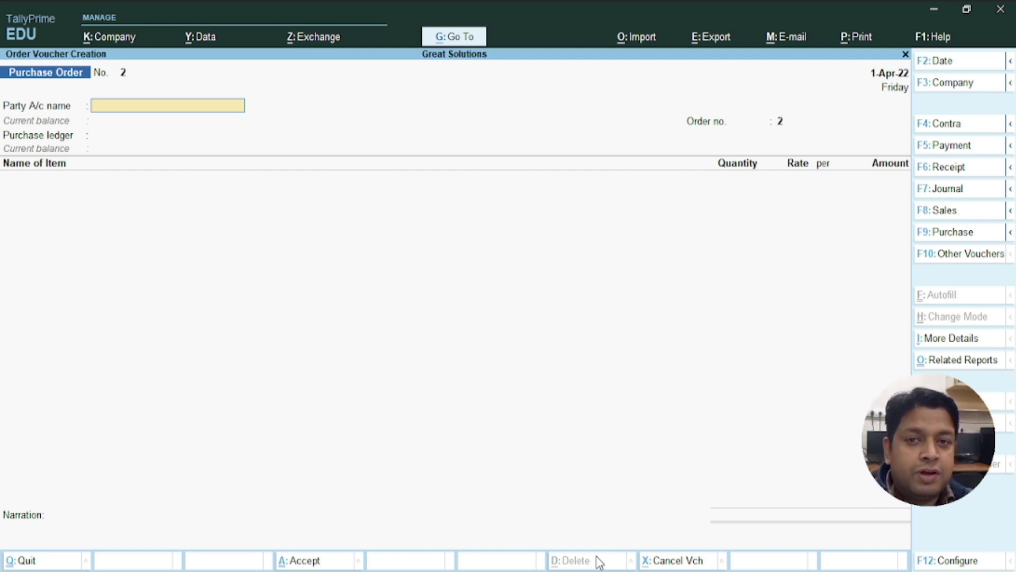
key(Escape)
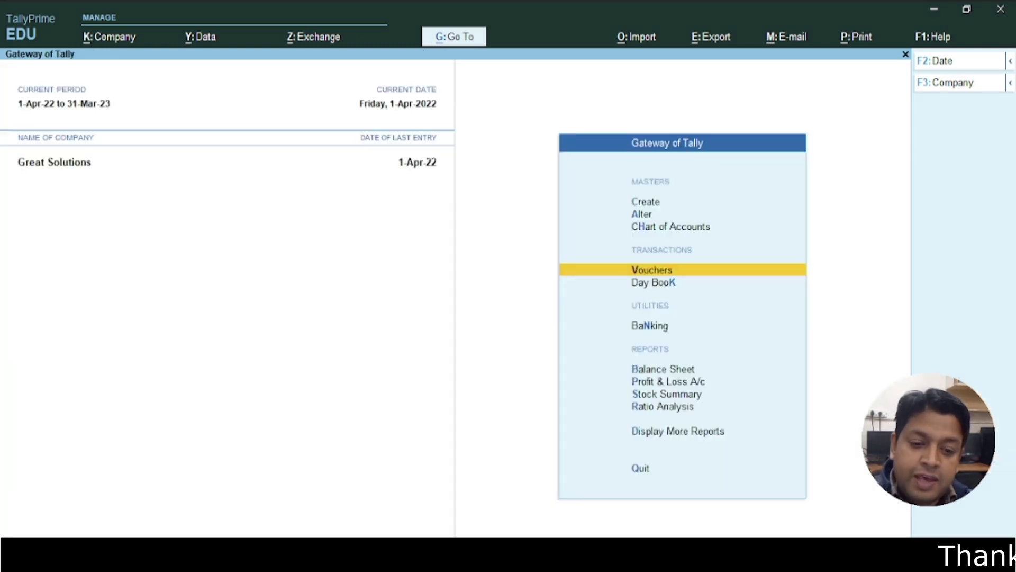
Check the Stock Summary report for the stock groups and their closing balances, then return to the Gateway of Tally.
key(Down)
key(Down)
key(Down)
key(Down)
key(Down)
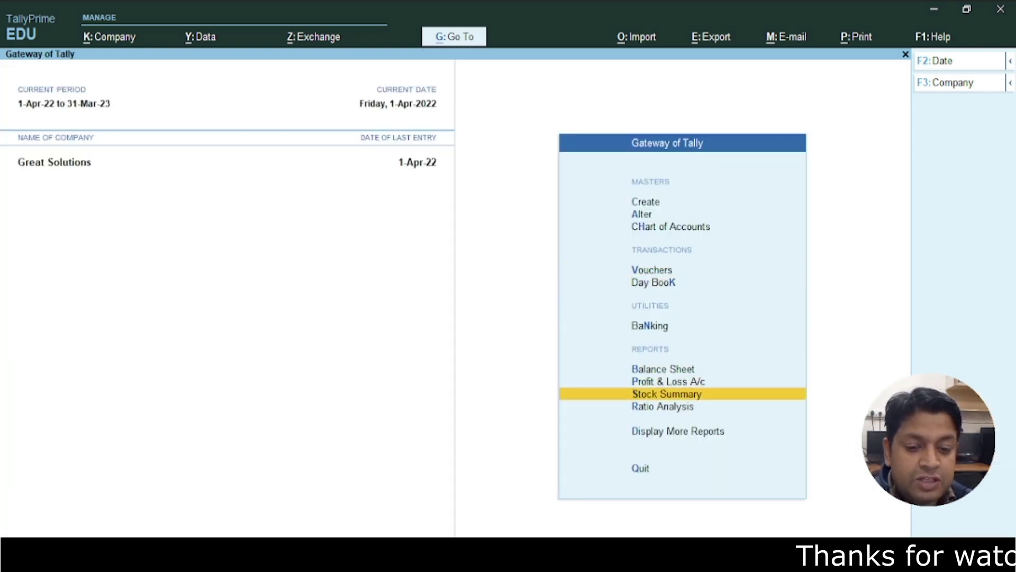
key(Return)
key(Down)
key(Up)
key(Down)
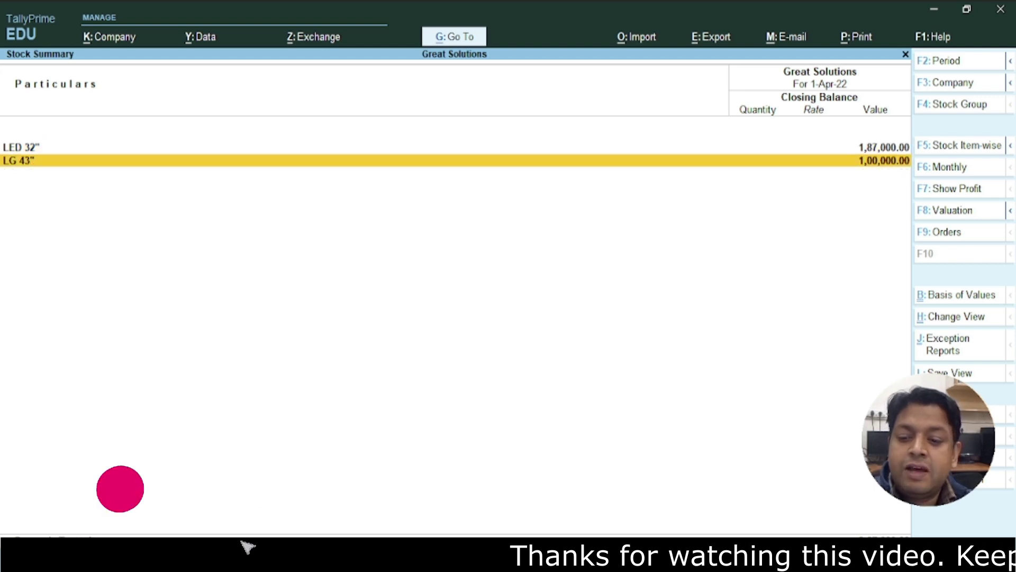
key(Up)
key(Down)
key(Up)
key(Down)
key(Escape)
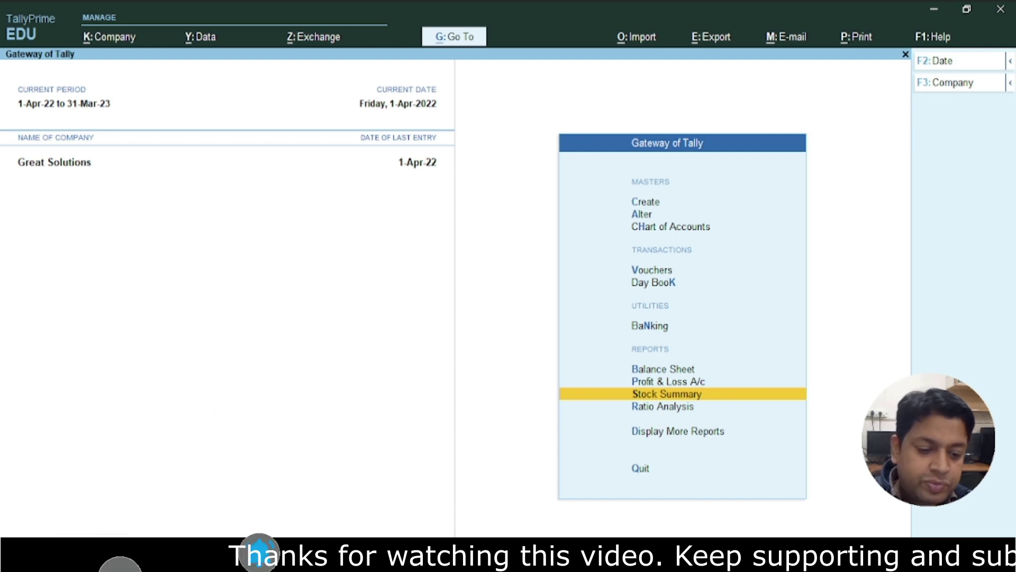
Open the Statements of Inventory among the additional reports.
key(Down)
key(Down)
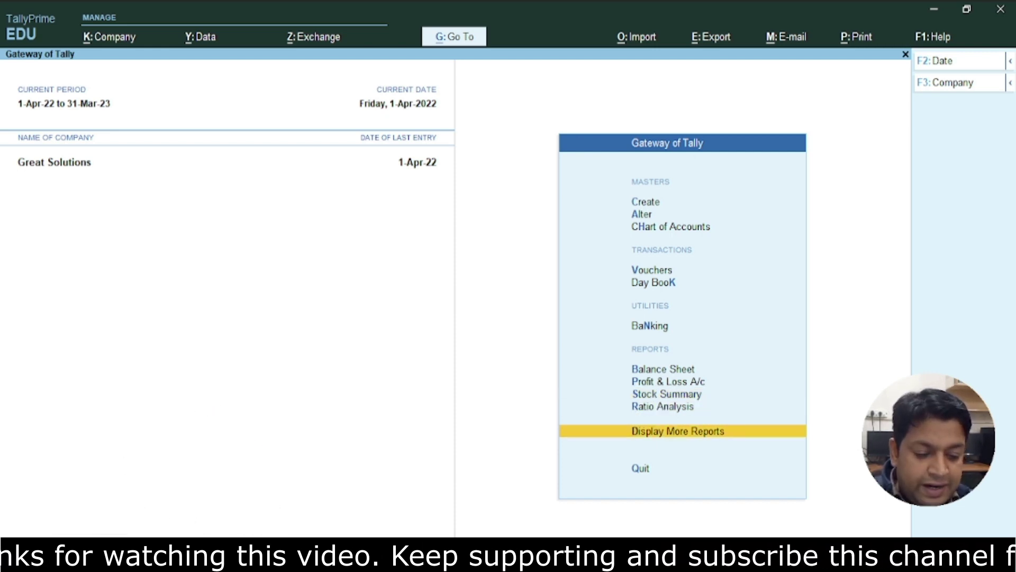
key(Return)
key(Down)
key(Down)
key(Down)
key(Down)
key(Down)
key(Down)
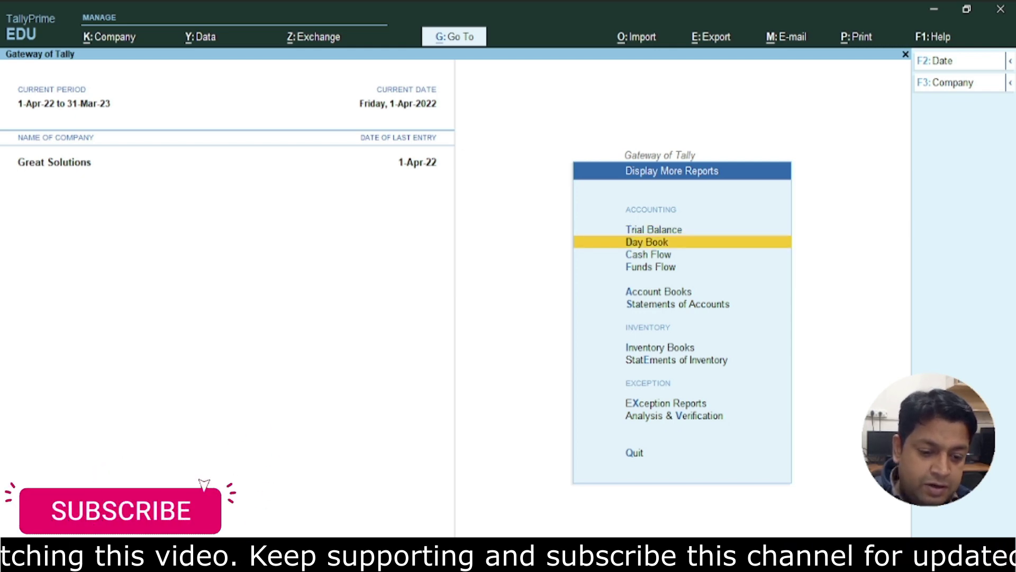
key(Down)
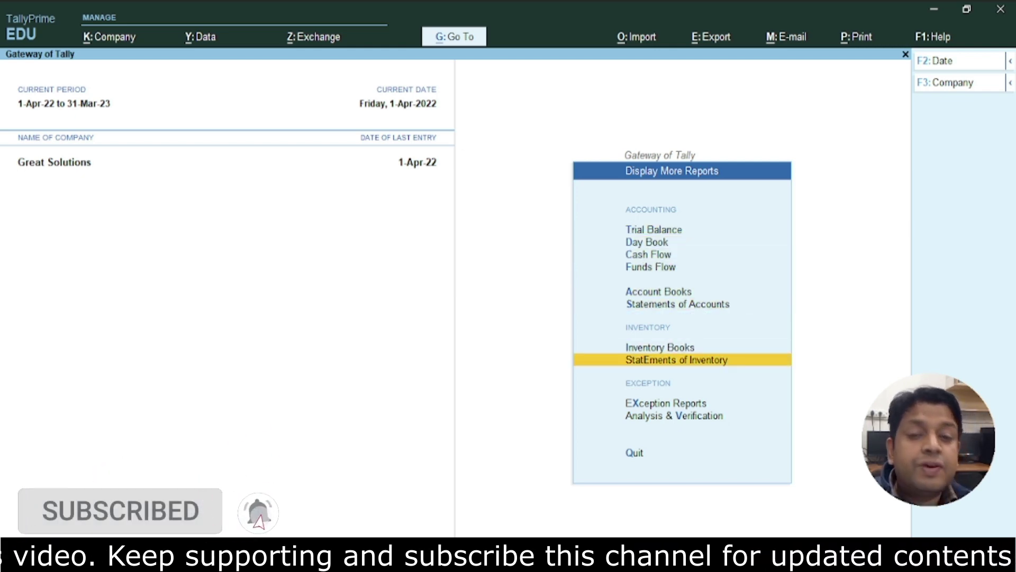
key(Return)
Open the Purchase Order Outstandings report for all orders.
key(Down)
key(Down)
key(Down)
key(Down)
key(Down)
key(Down)
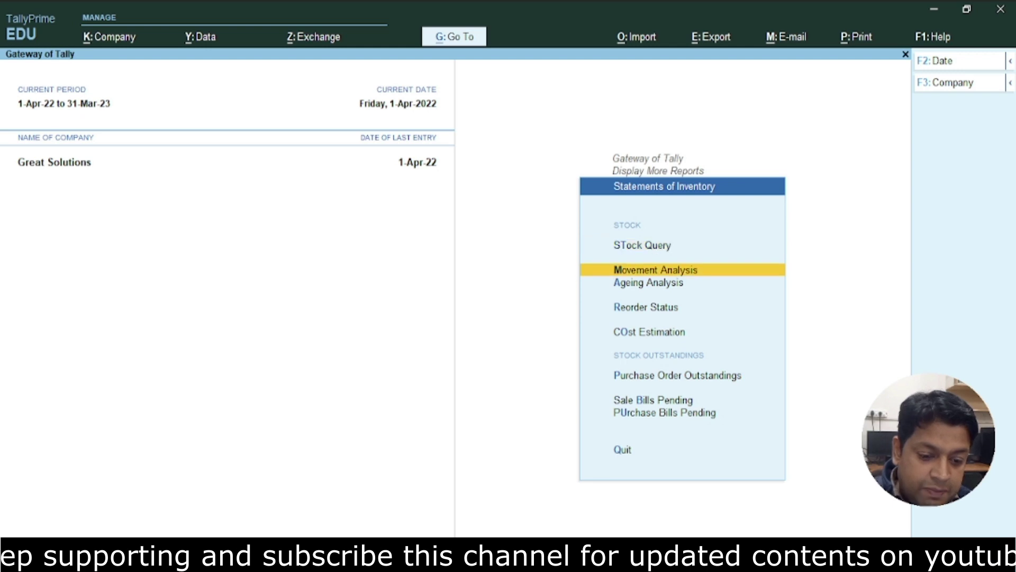
key(Up)
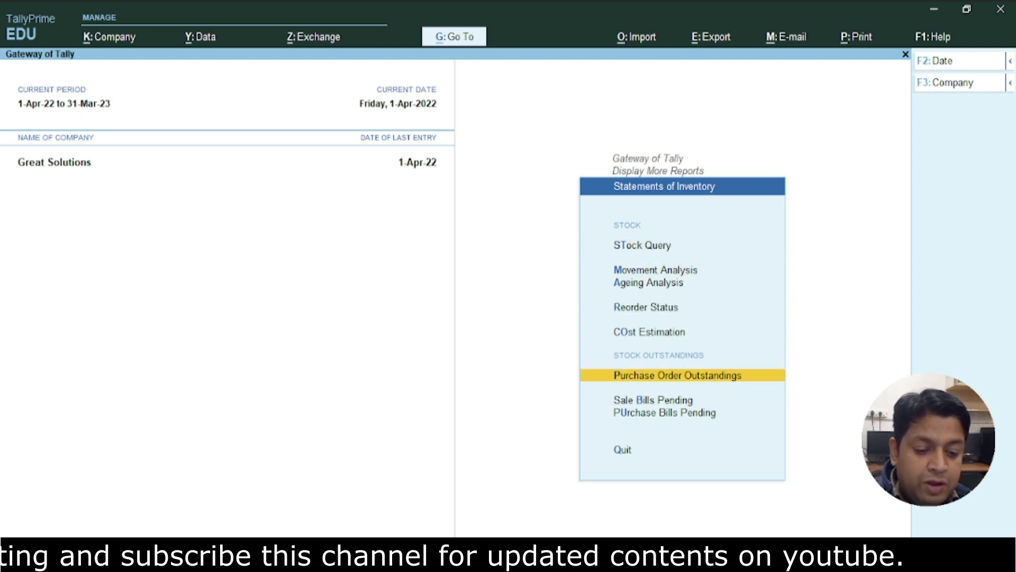
key(Return)
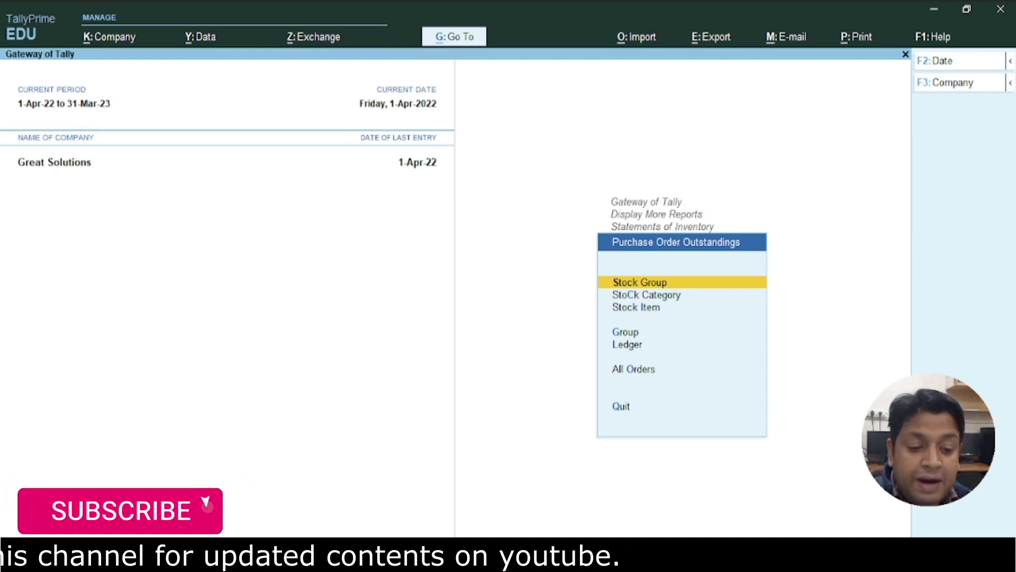
key(Down)
key(Down)
key(Down)
key(Down)
key(Down)
key(Return)
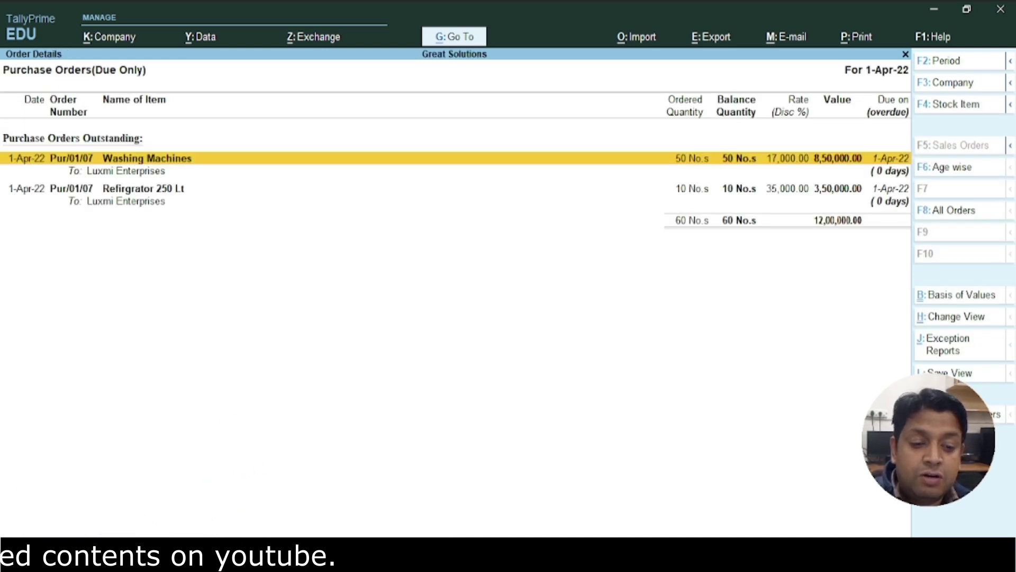
Examine the outstanding purchase order lines for their ordered and balance quantities, rates, values and due dates.
key(Down)
key(Up)
key(Down)
key(Up)
key(Down)
key(Up)
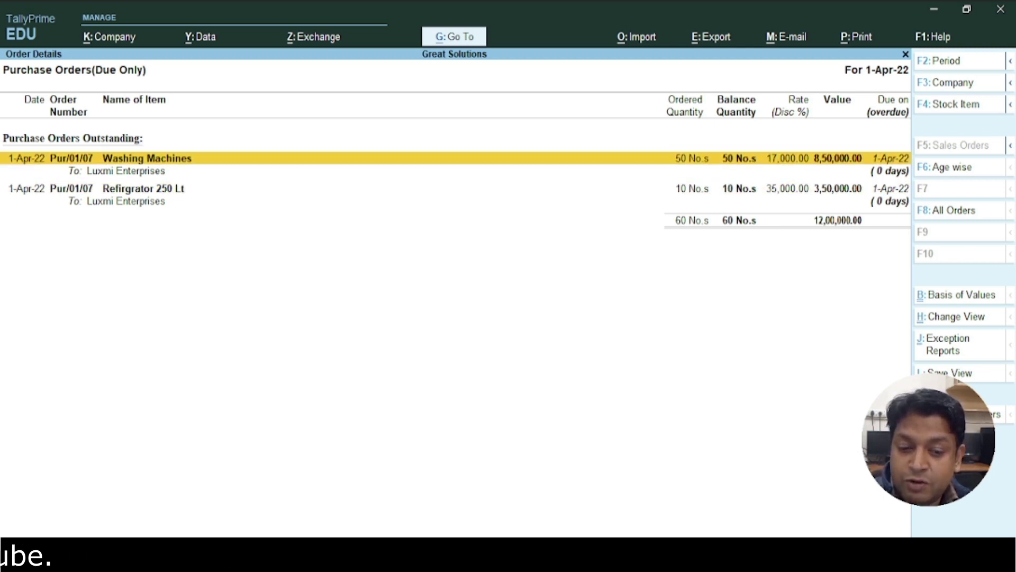
key(Down)
key(Up)
Expand the outstanding Washing Machines line and open the purchase order voucher behind it.
key(shift+Return)
key(shift+Return)
key(shift+Return)
key(Down)
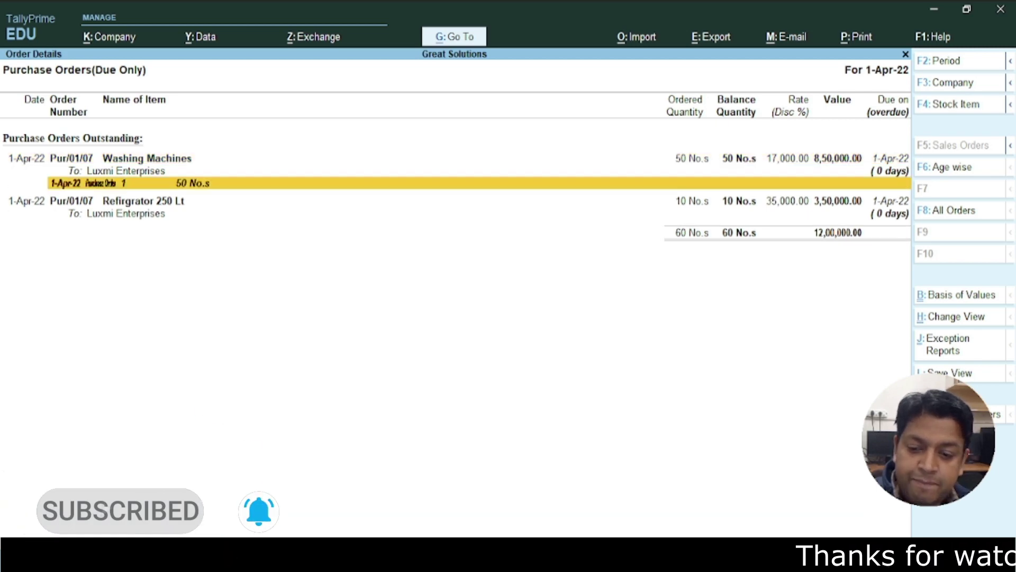
key(Return)
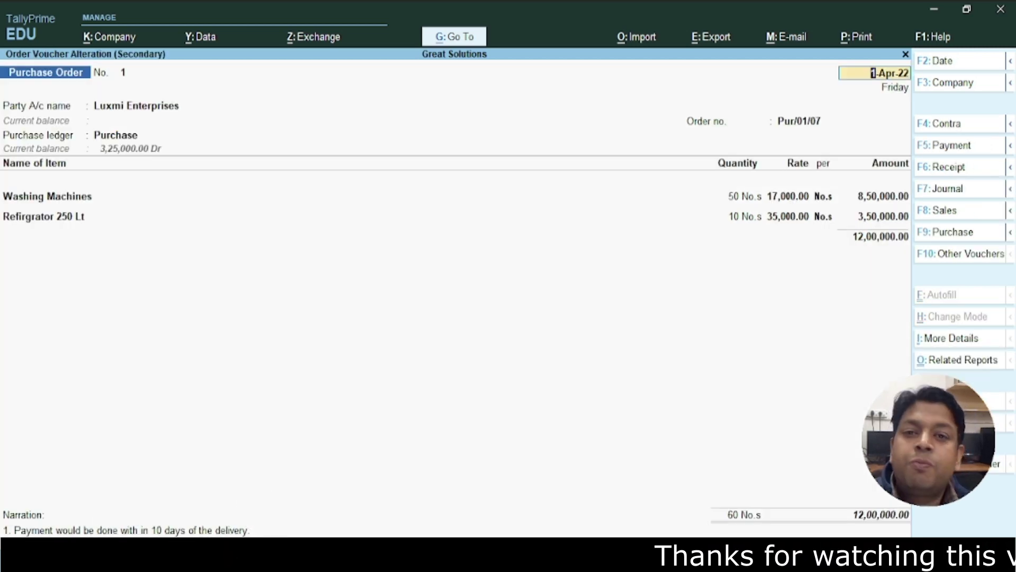
Bring up the print preview of the current purchase order.
key(alt)
click(855, 46)
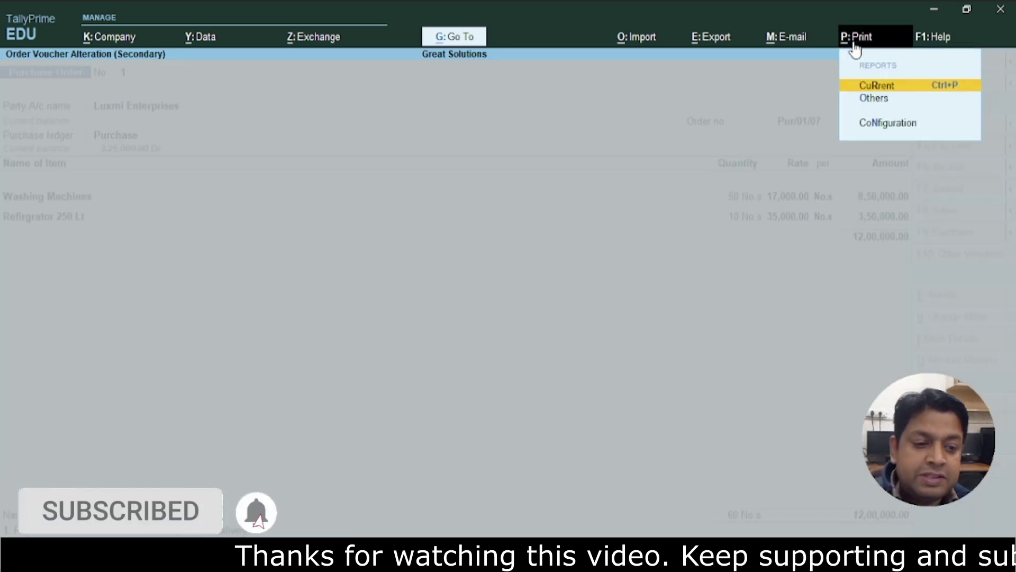
key(Down)
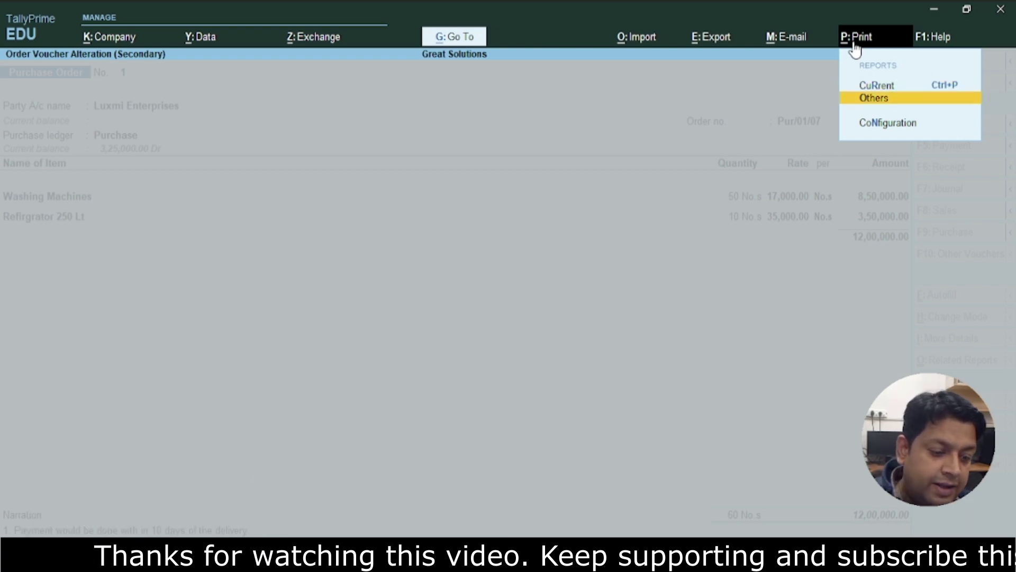
key(Up)
key(Return)
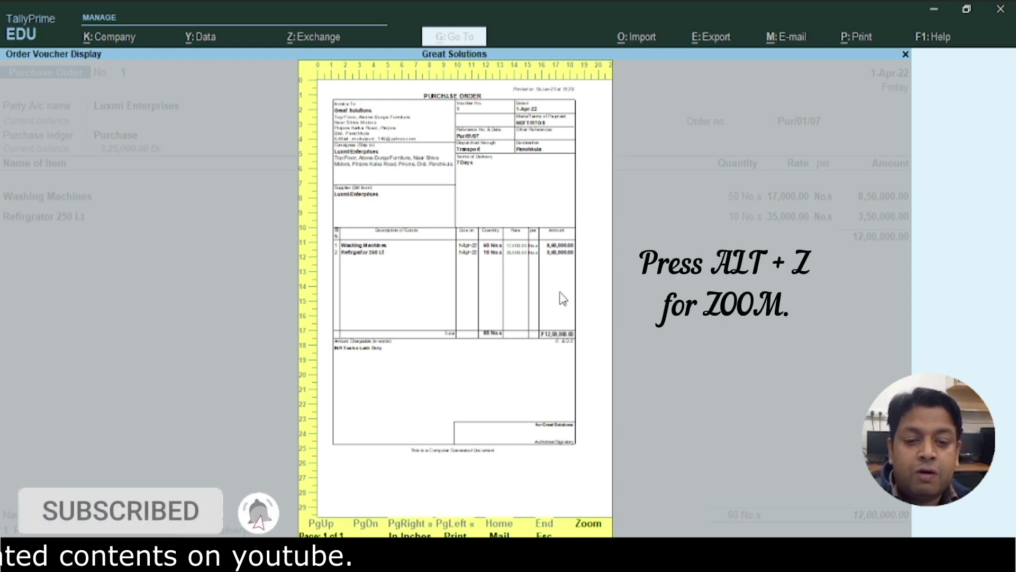
Zoom into the previewed purchase order, check its details down to the area below the total, then close the preview.
key(alt+z)
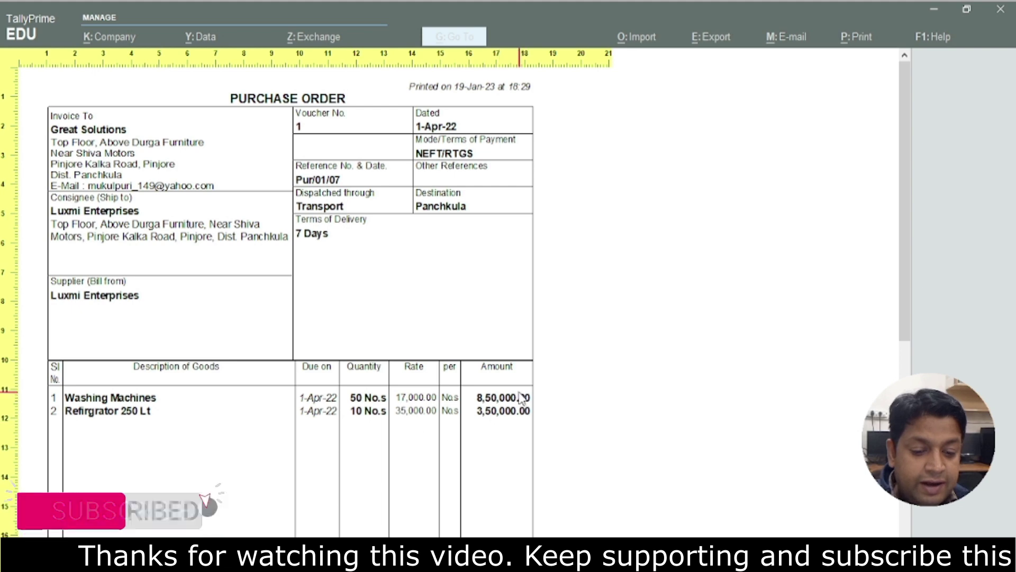
scroll(525, 413, down, 1)
scroll(525, 430, down, 12)
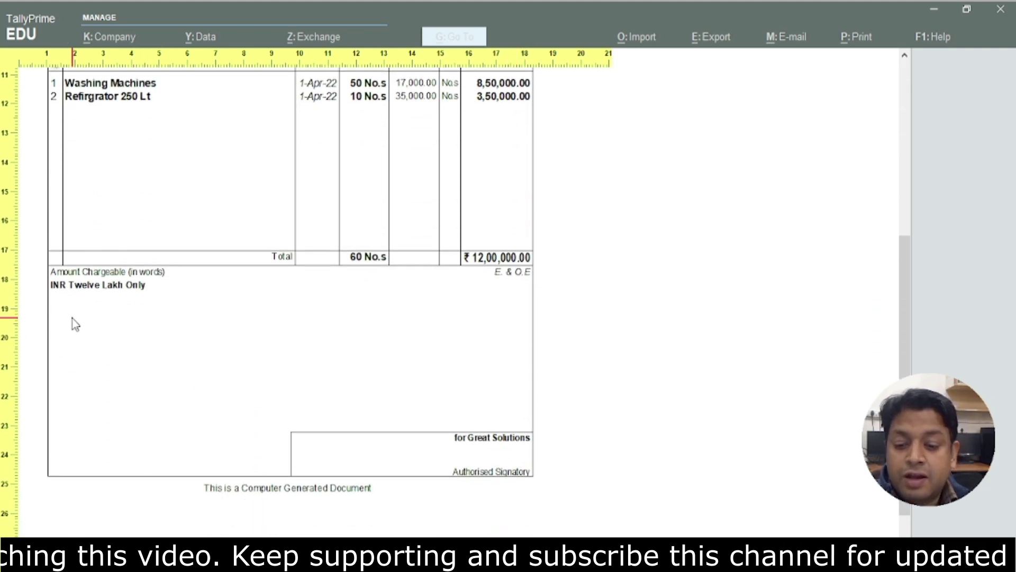
click(116, 337)
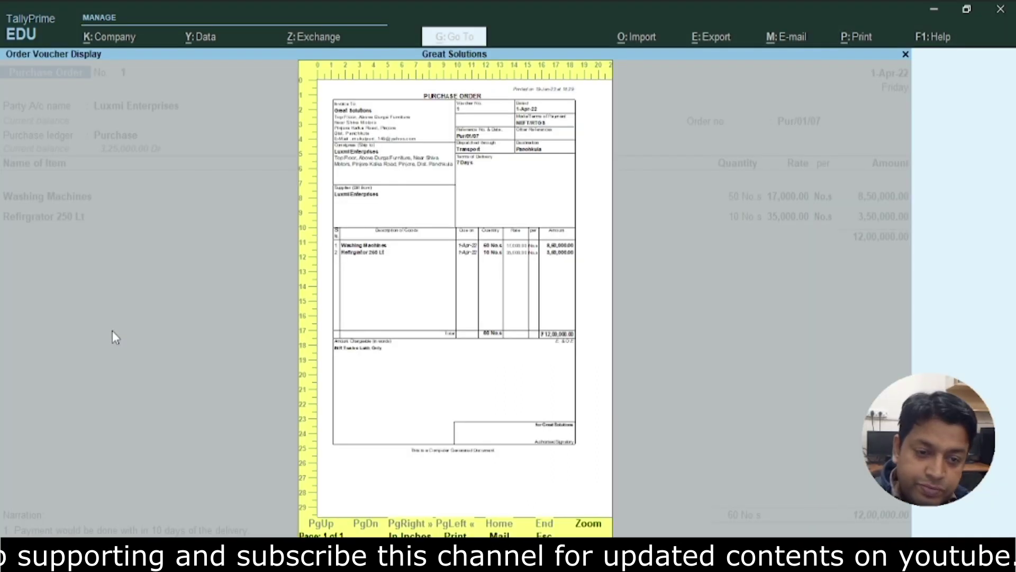
key(Escape)
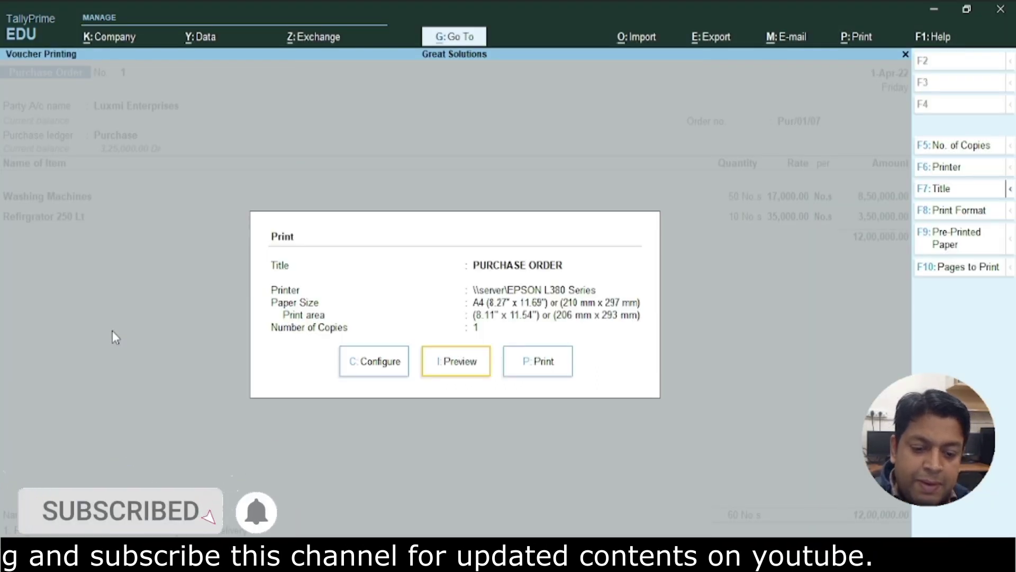
Configure the purchase order printout with Use Simple format set to No and Show Narration set to Yes.
click(375, 366)
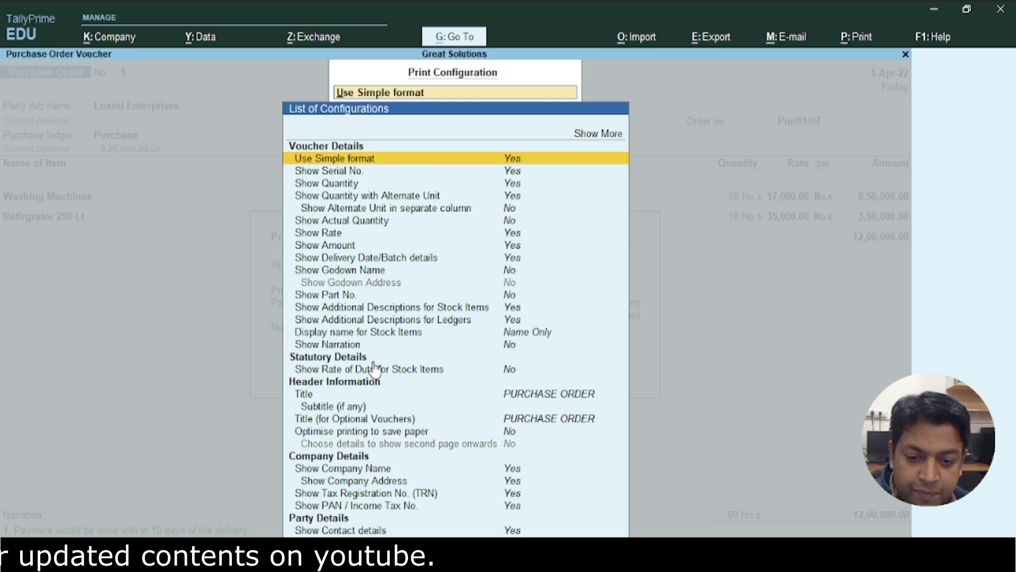
key(Return)
key(Down)
key(Down)
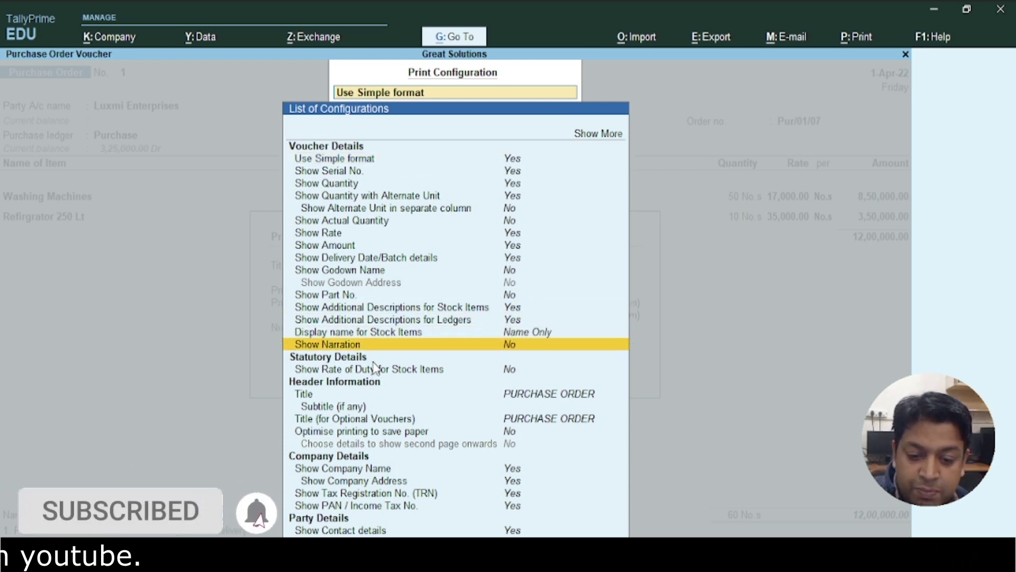
key(Return)
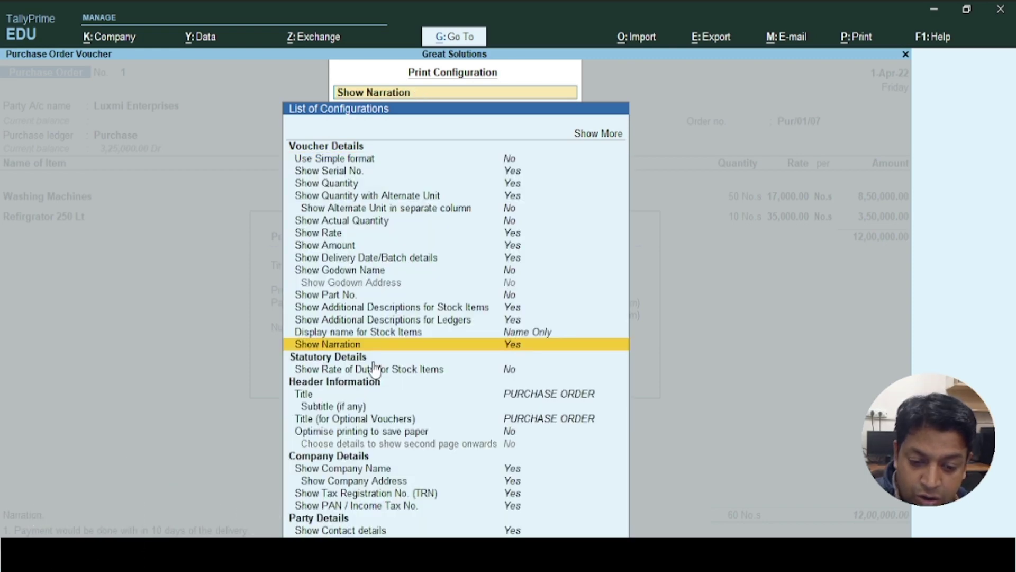
key(Escape)
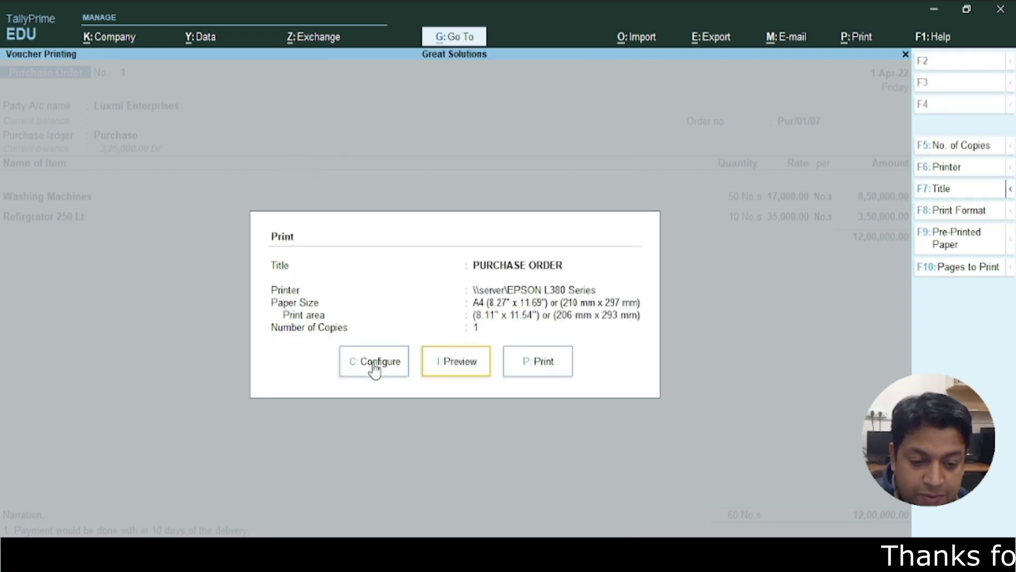
Preview the purchase order again at enlarged size to check the narration, then return to the Purchase Order Outstandings choices.
click(448, 363)
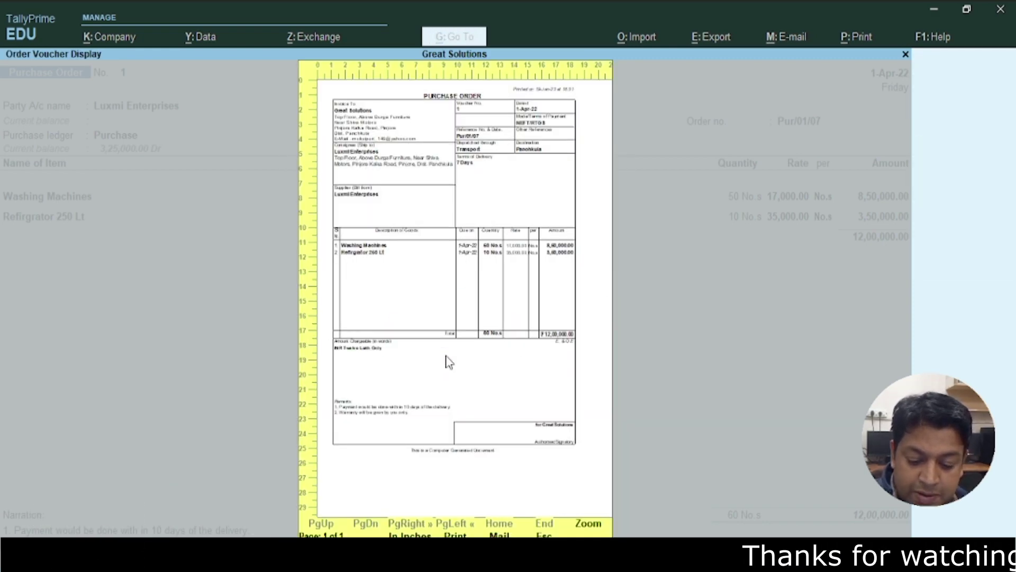
key(alt+z)
scroll(456, 351, down, 10)
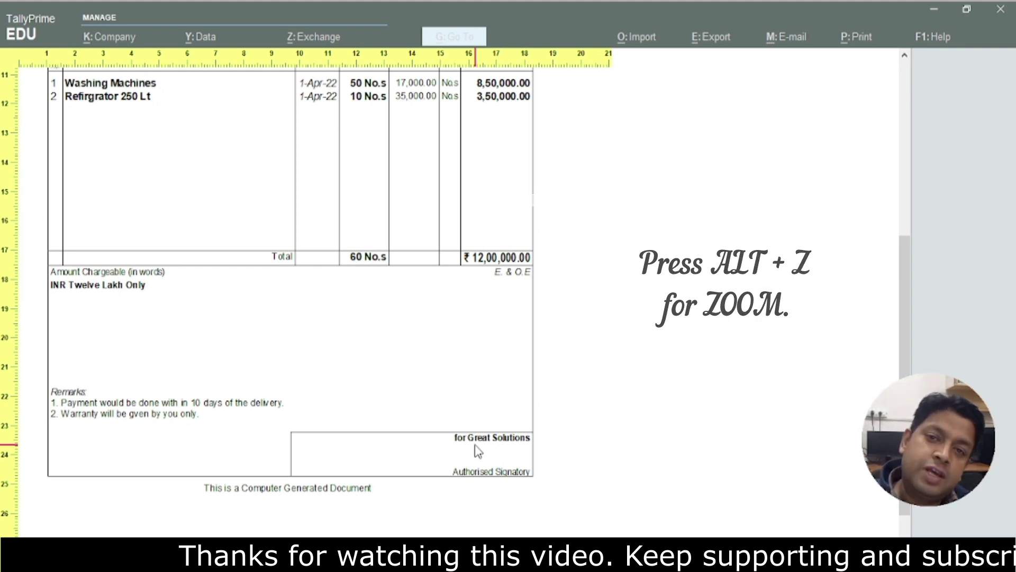
scroll(478, 450, up, 6)
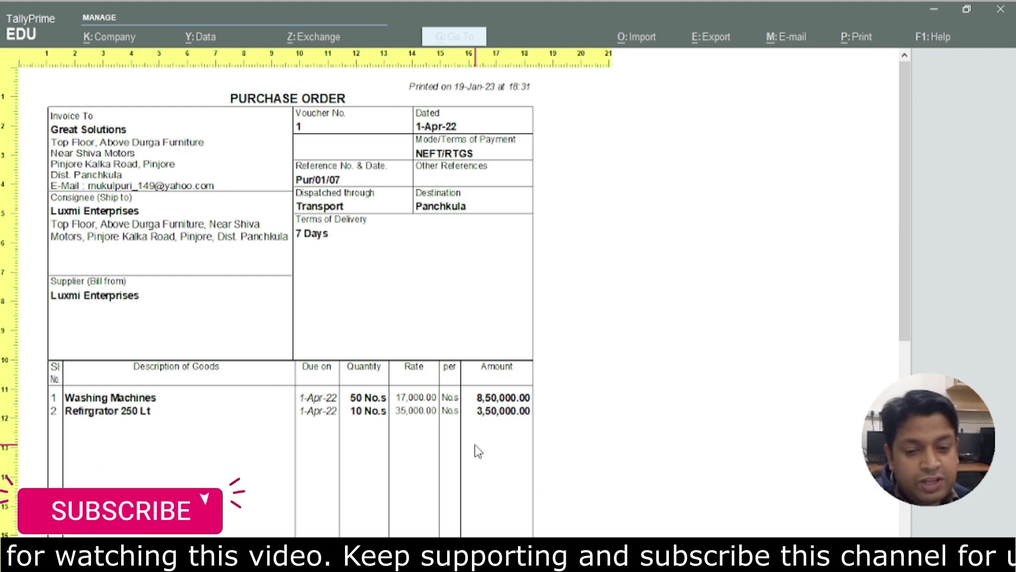
key(alt+z)
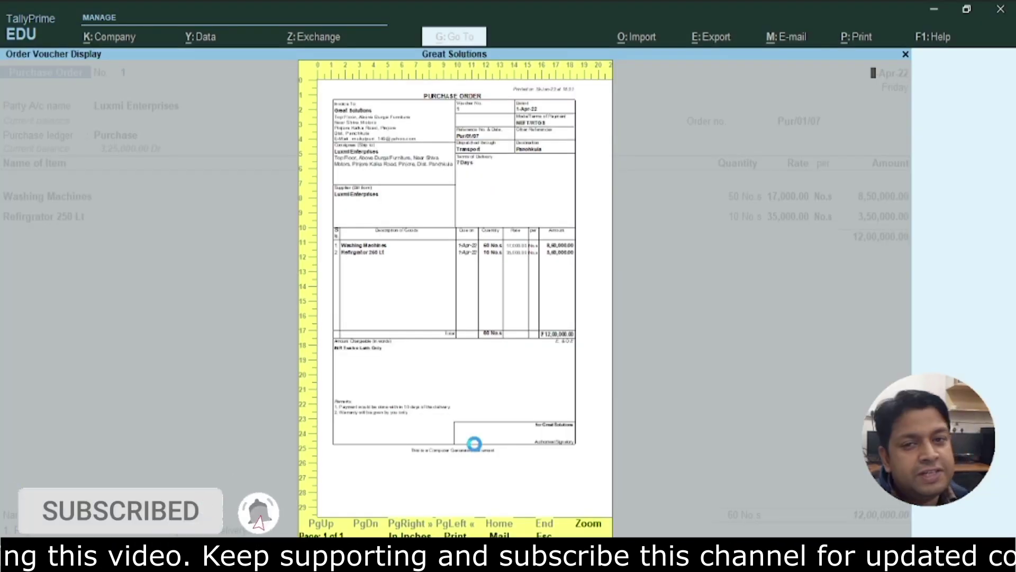
key(Escape)
key(Escape)
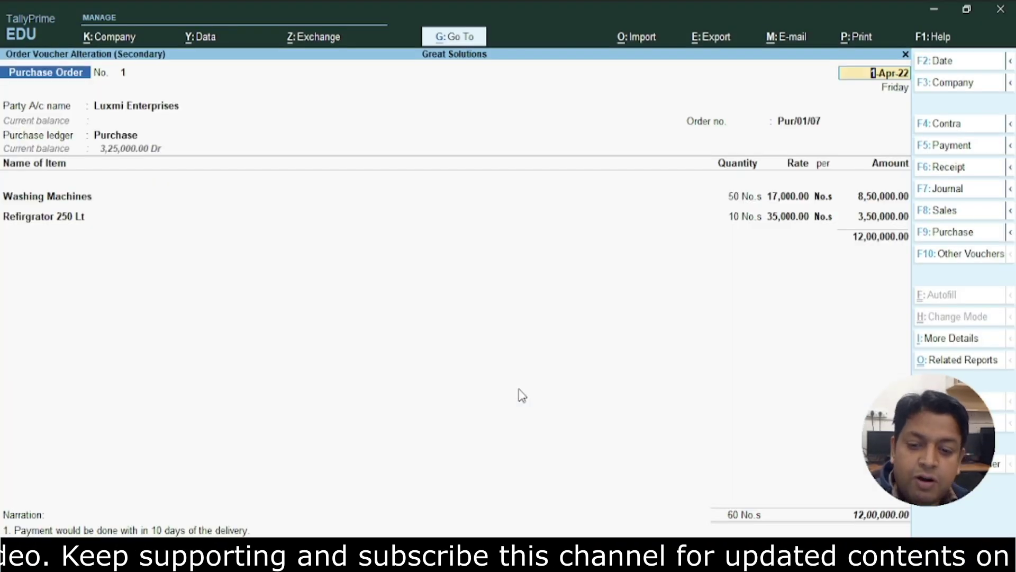
key(Escape)
key(Escape)
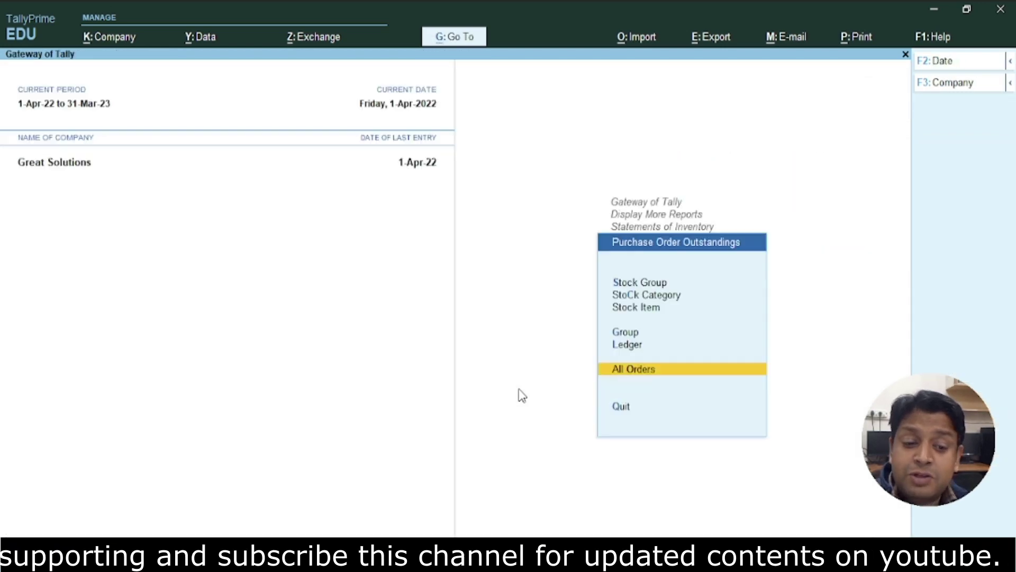